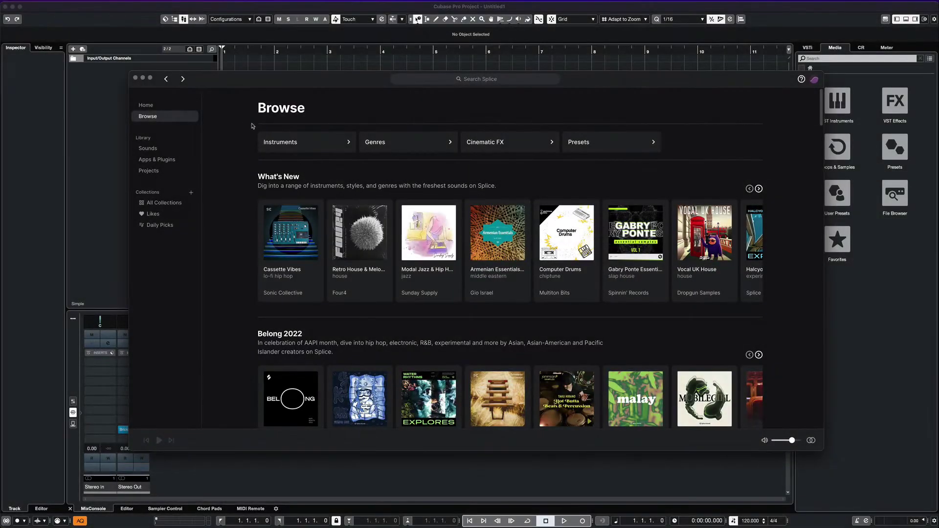
# Browse the Splice instruments for Keys piano samples and filter the results to the trap genre.
pyautogui.click(336, 147)
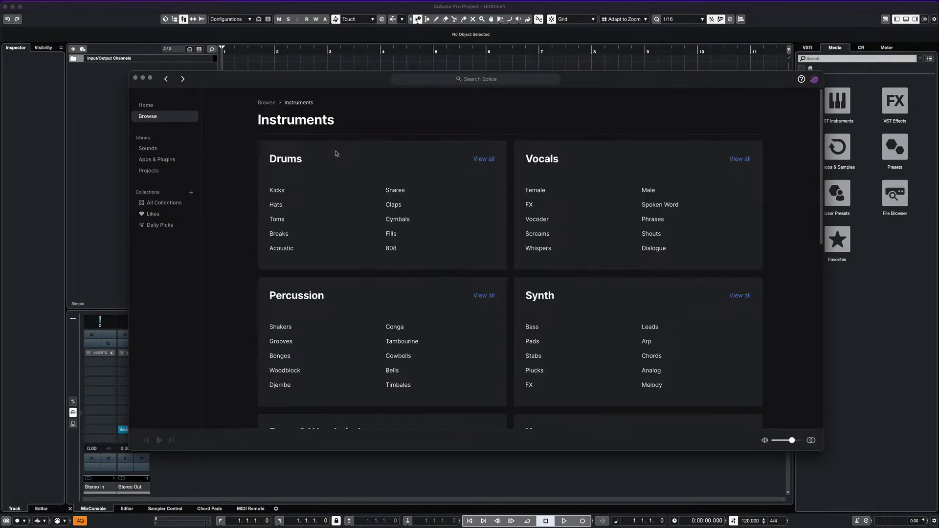
pyautogui.scroll(-5, 514, 289)
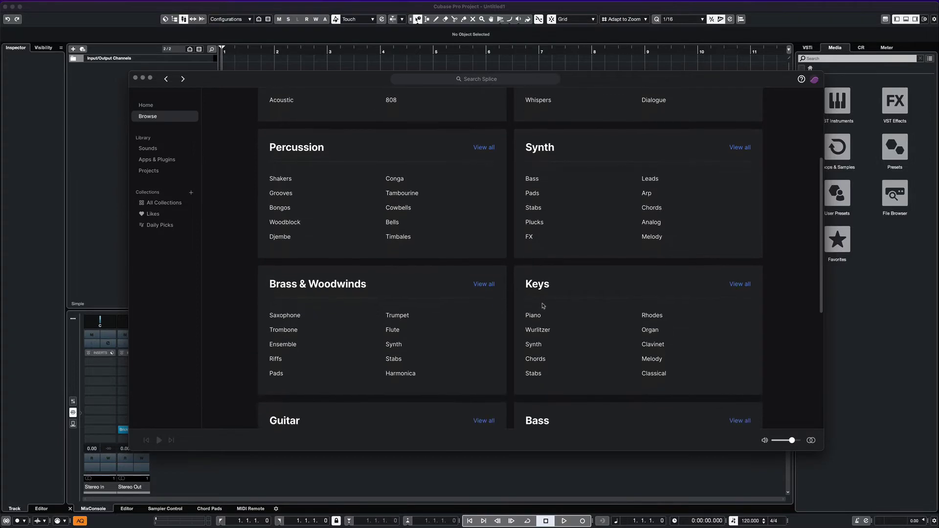
pyautogui.click(533, 317)
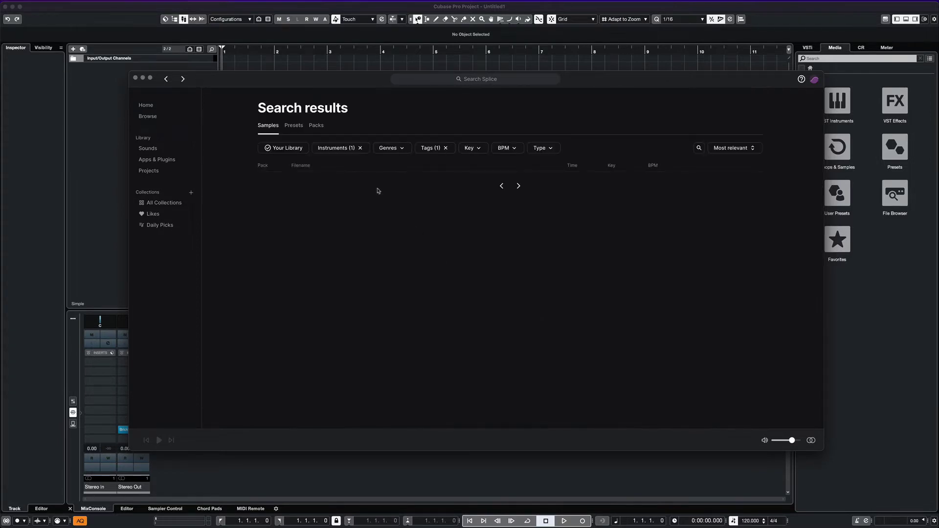
pyautogui.click(401, 149)
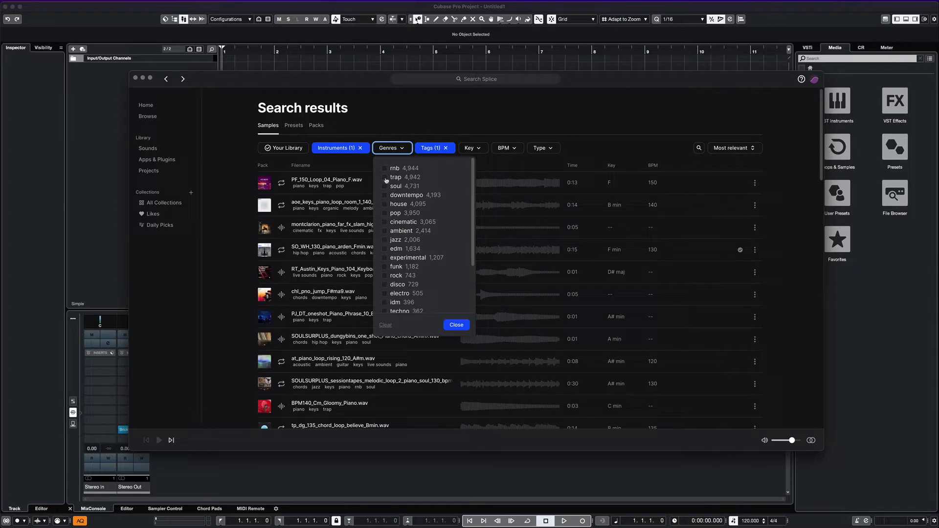
pyautogui.click(385, 178)
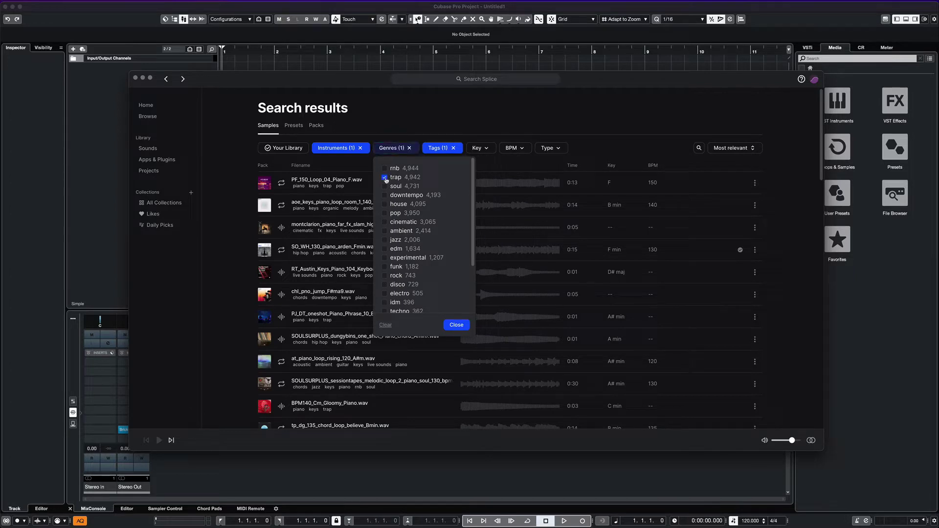
pyautogui.click(443, 149)
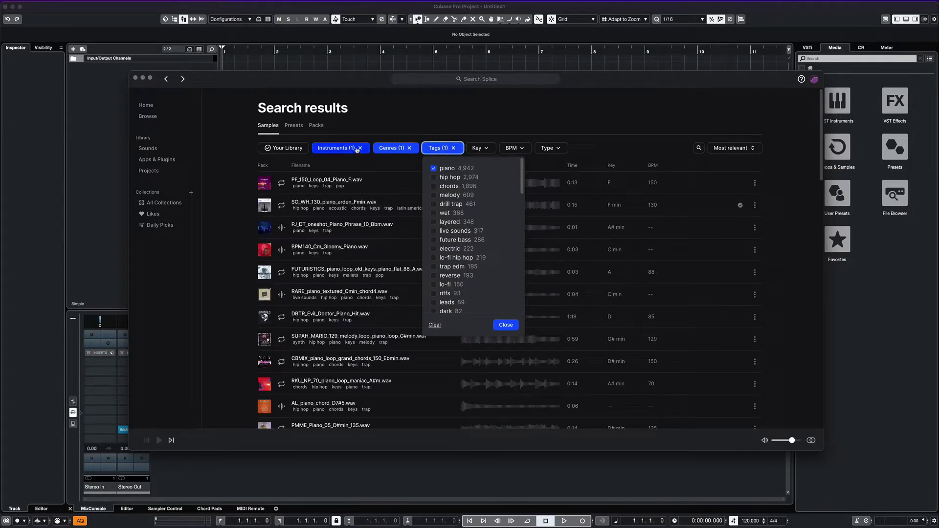
# Limit the piano sample results to loops and sort them by most popular.
pyautogui.click(555, 149)
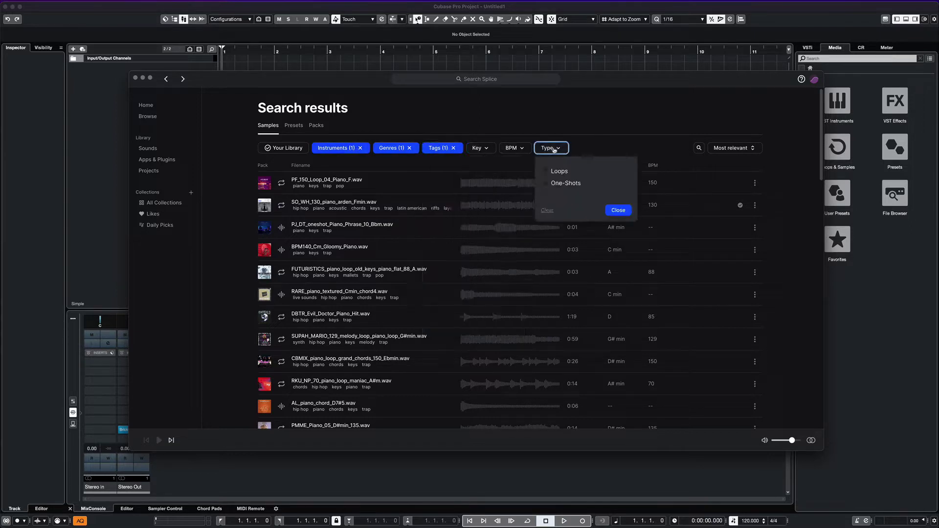
pyautogui.click(546, 172)
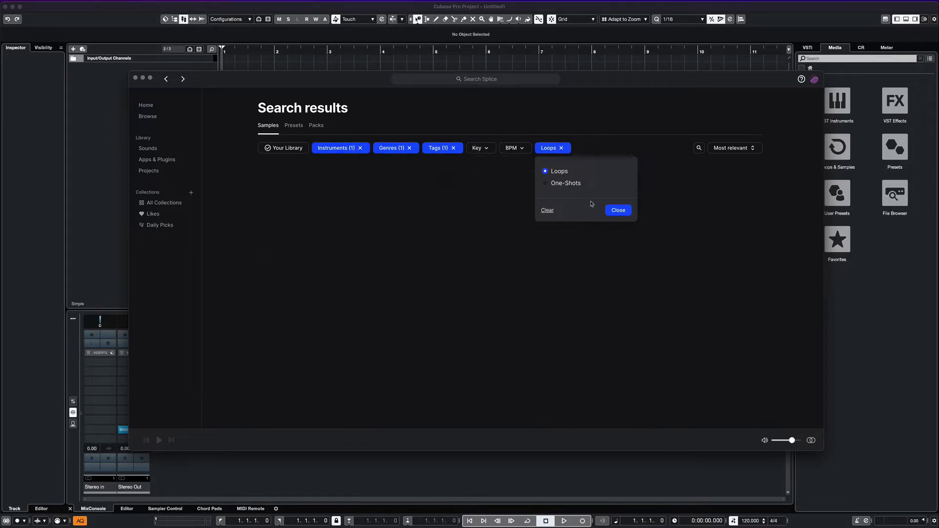
pyautogui.click(620, 210)
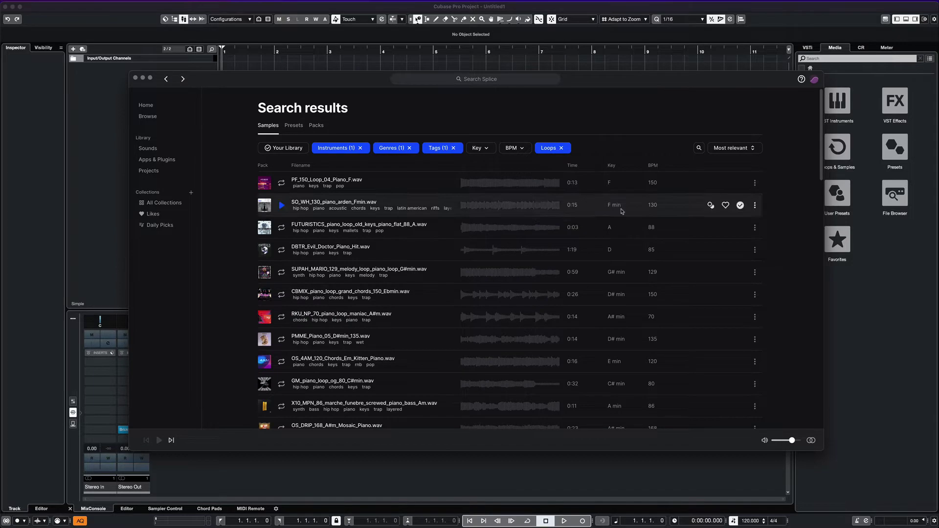
pyautogui.click(725, 151)
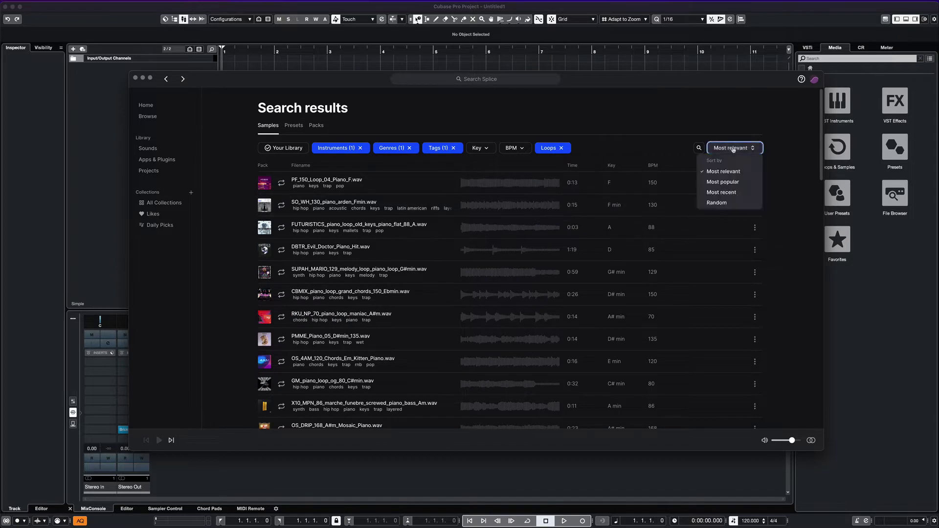
pyautogui.click(721, 182)
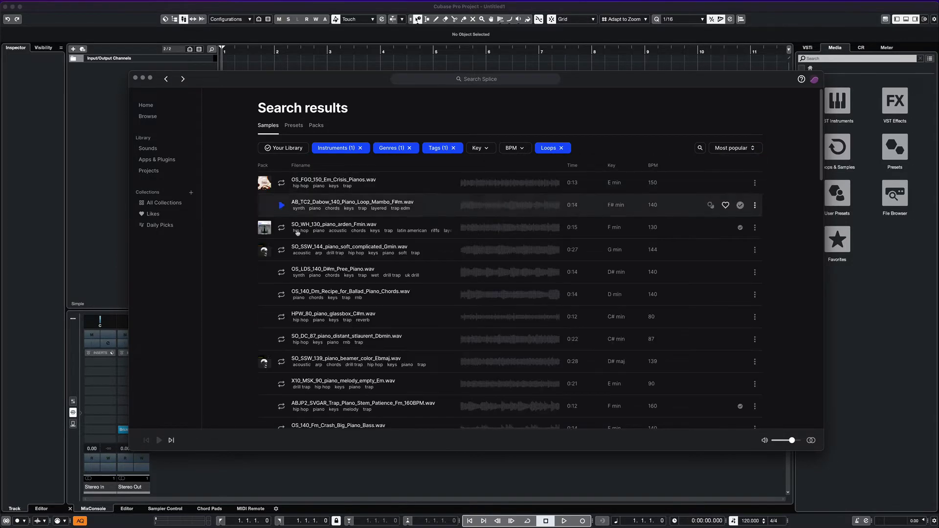
# Audition several of the listed piano loops, ending with SO_WH_130_piano_arden_Fmin.wav.
pyautogui.click(280, 184)
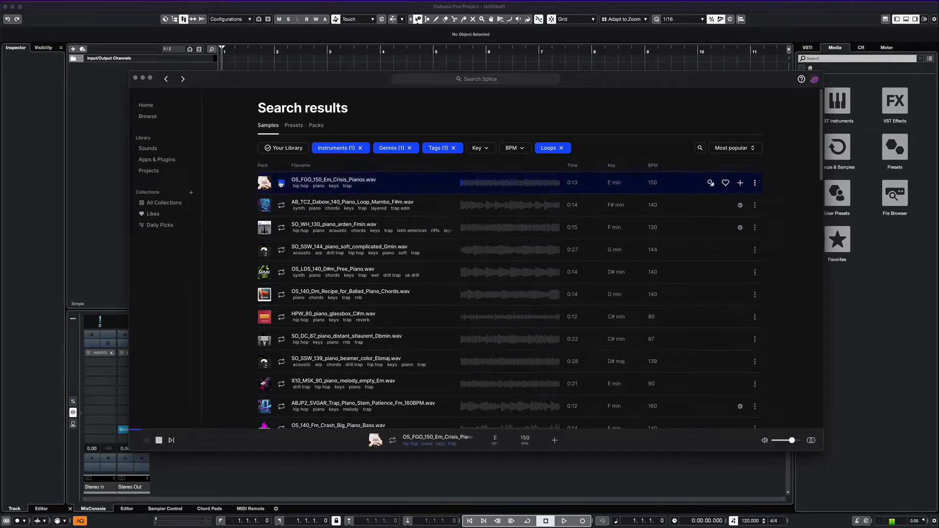
pyautogui.click(282, 206)
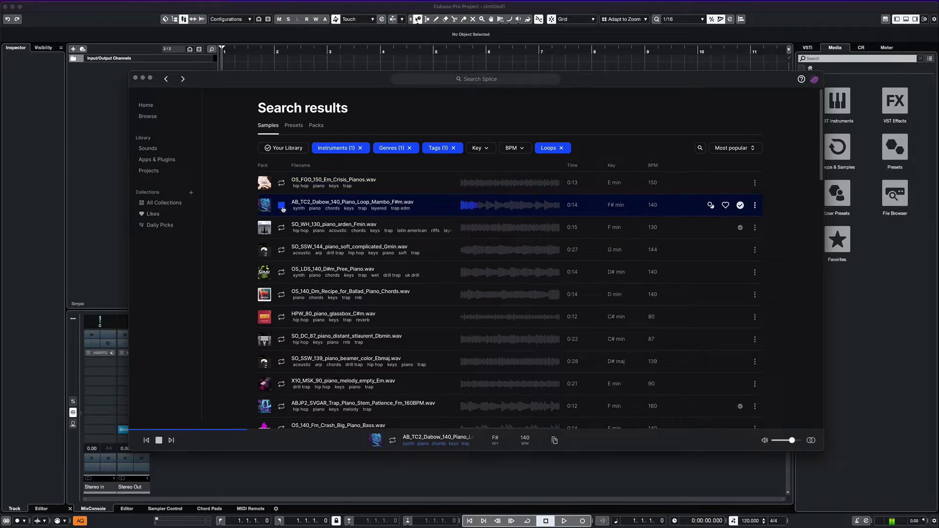
pyautogui.click(282, 228)
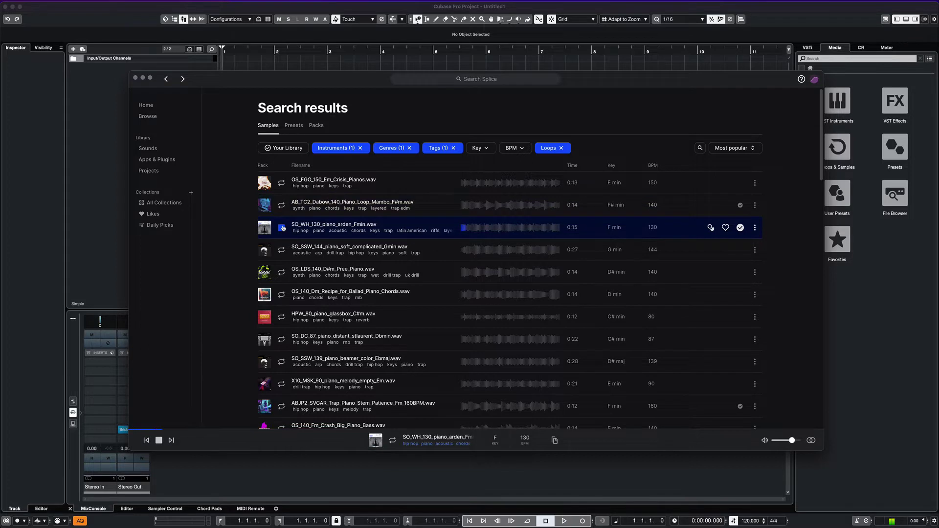
pyautogui.click(282, 318)
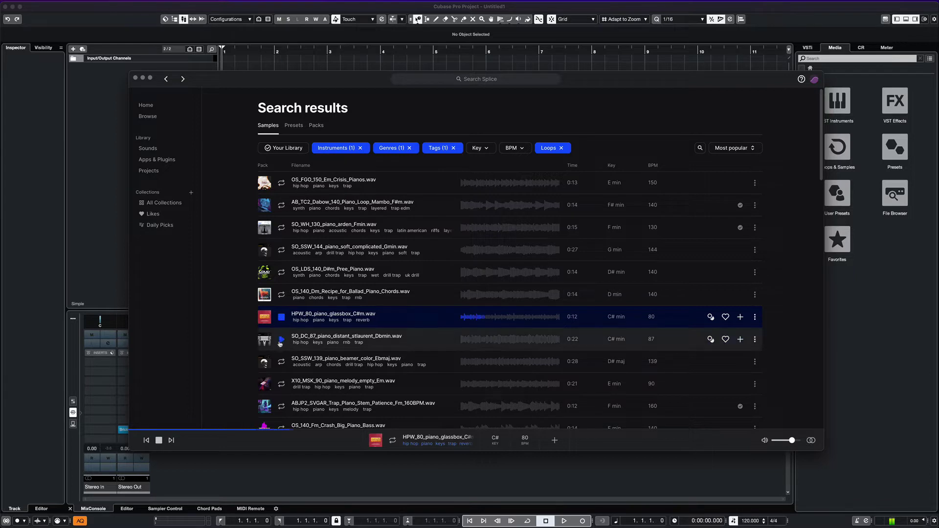
pyautogui.click(282, 341)
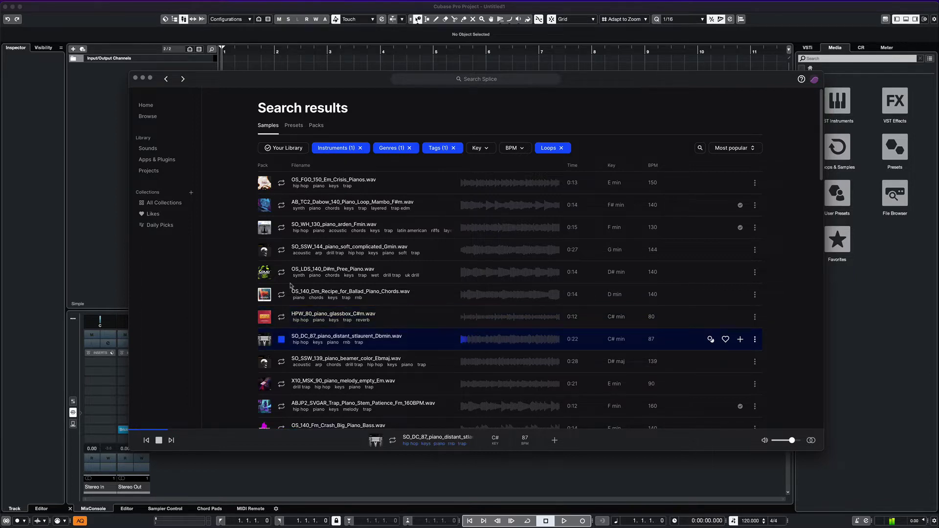
pyautogui.click(282, 251)
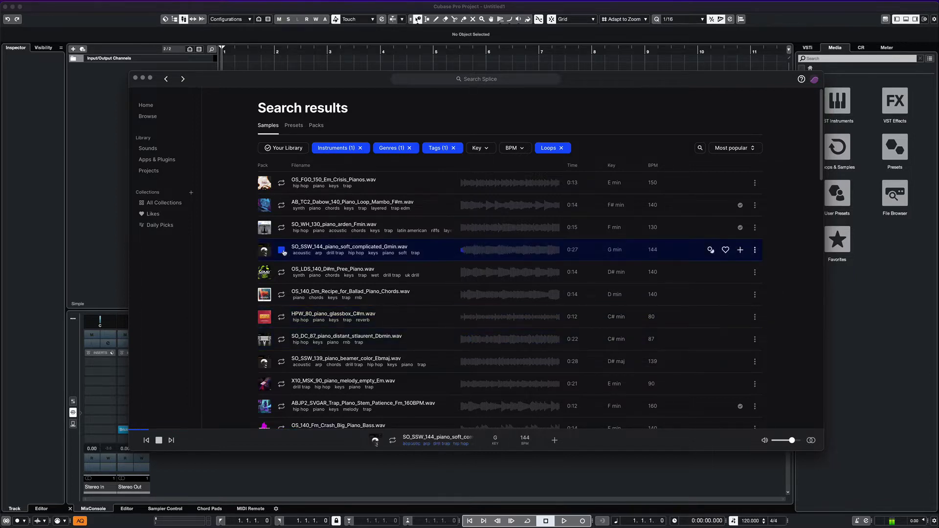
pyautogui.click(282, 228)
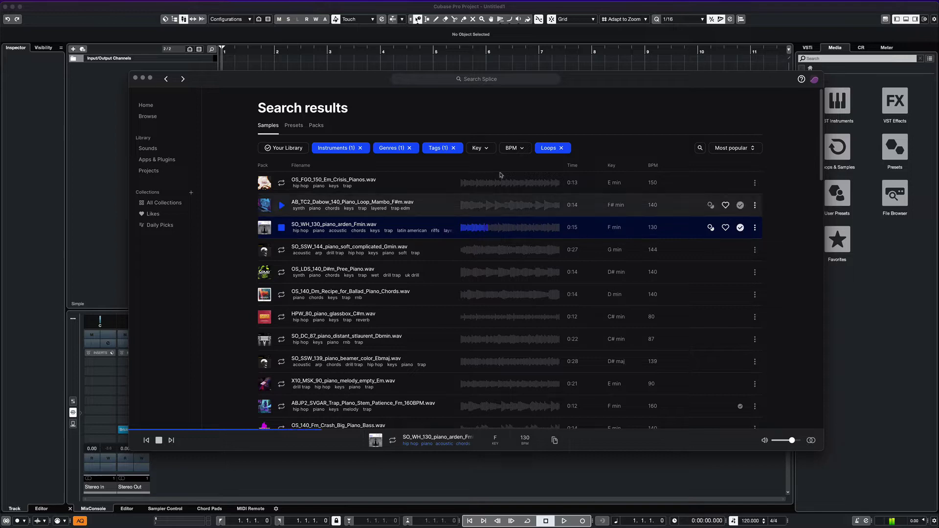
# Import SO_WH_130_piano_arden_Fmin.wav from Splice into the Cubase project as a new audio track, keeping the default import options.
pyautogui.moveTo(372, 79); pyautogui.dragTo(373, 171)
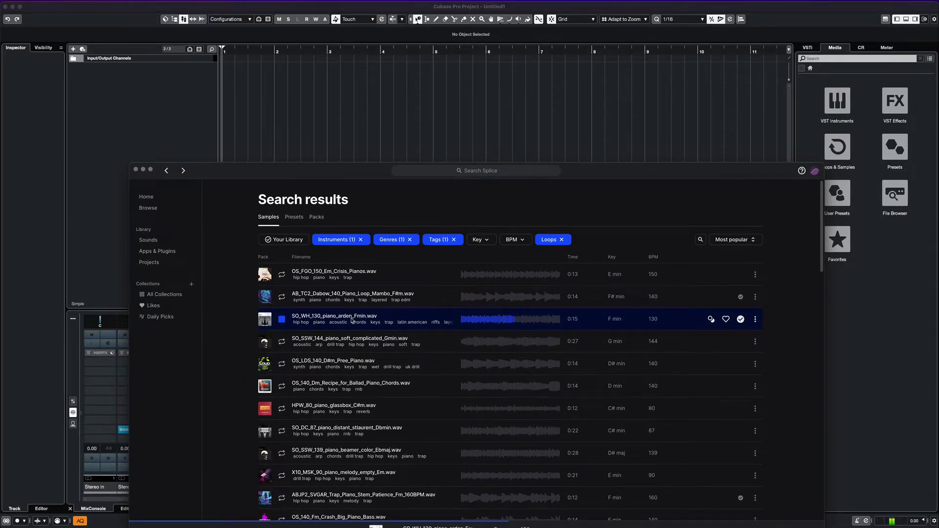
pyautogui.moveTo(352, 321); pyautogui.dragTo(238, 86)
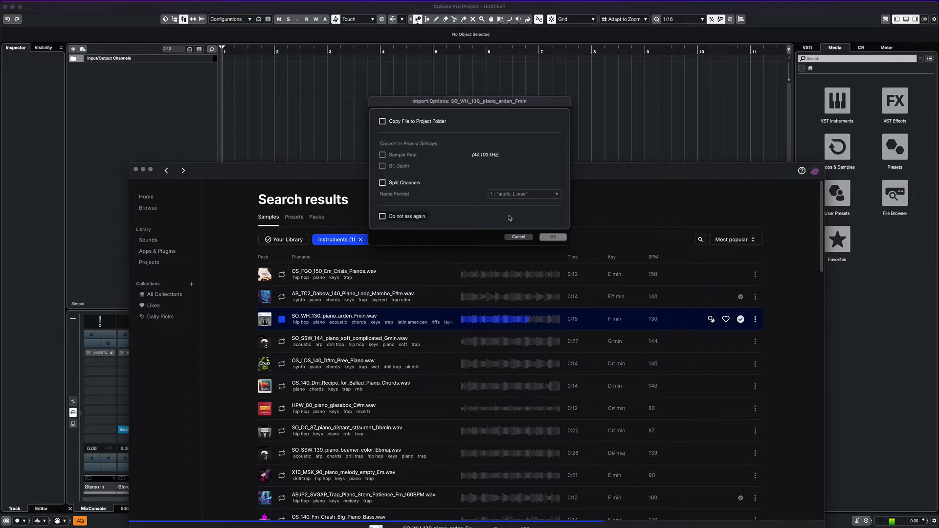
pyautogui.click(552, 238)
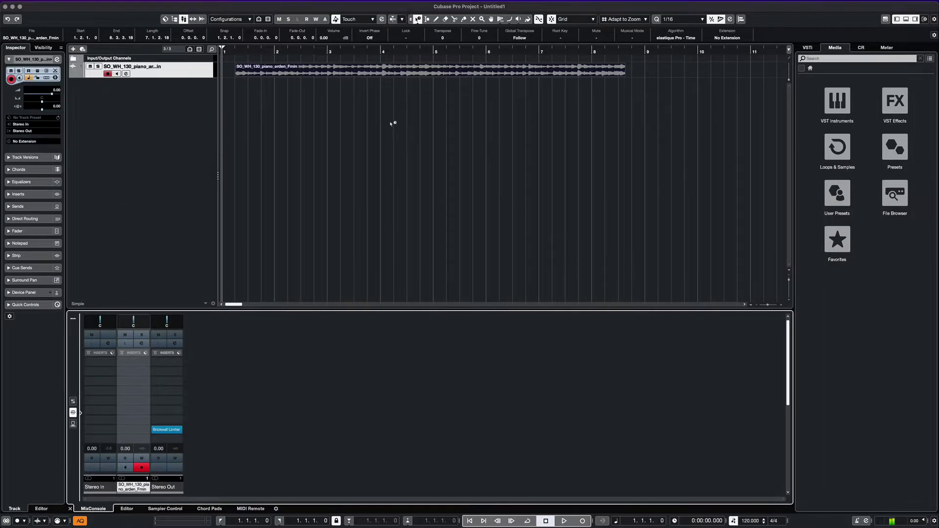
# Move the piano clip to the project start at bar 1 and enlarge its track height.
pyautogui.moveTo(353, 69); pyautogui.dragTo(340, 69)
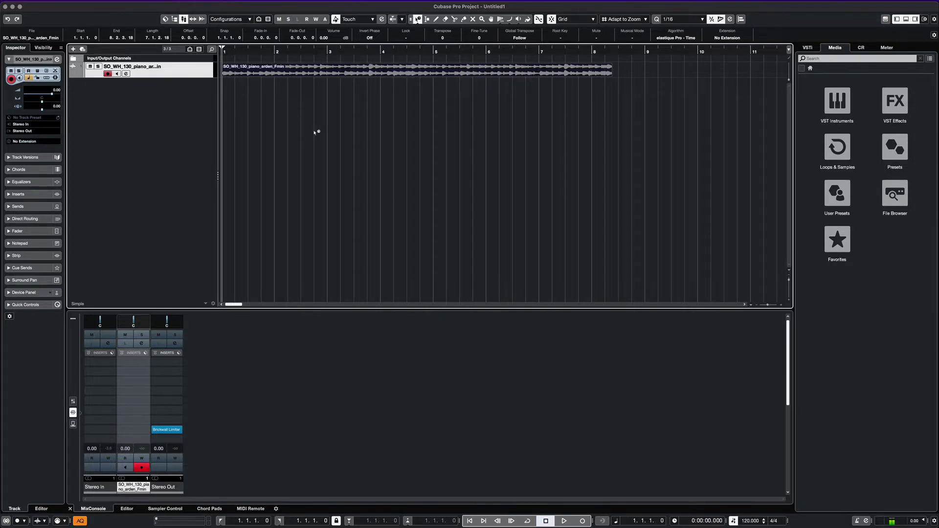
pyautogui.moveTo(187, 78); pyautogui.dragTo(181, 137)
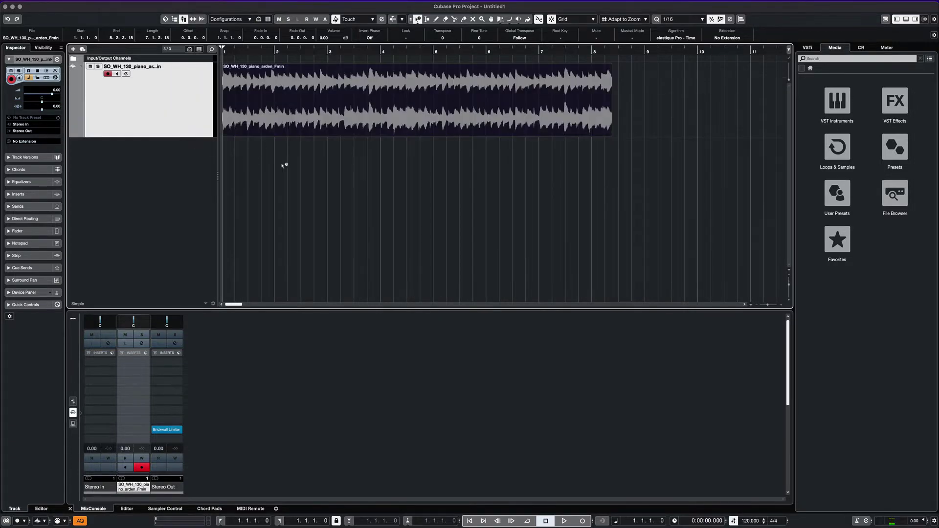
pyautogui.scroll(5, 318, 177)
pyautogui.scroll(-4, 318, 177)
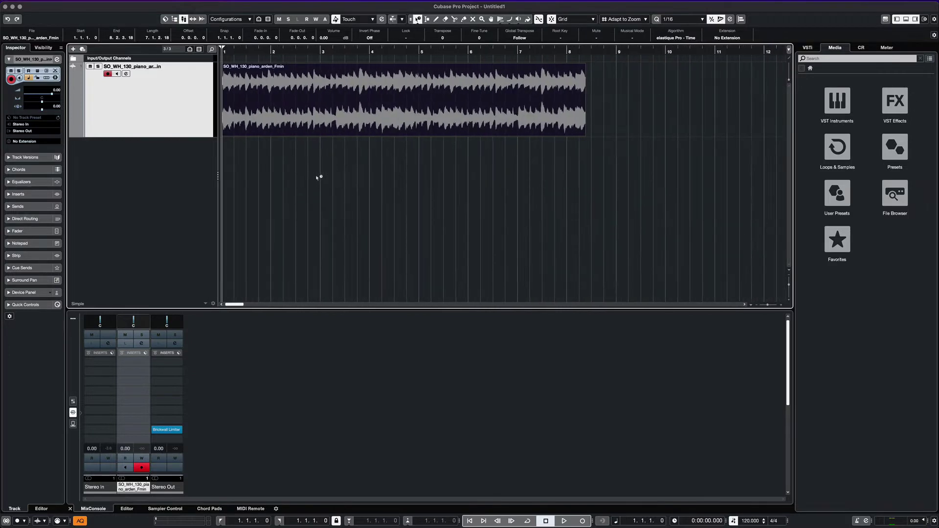
pyautogui.scroll(1, 318, 177)
pyautogui.hscroll(-2, 318, 177)
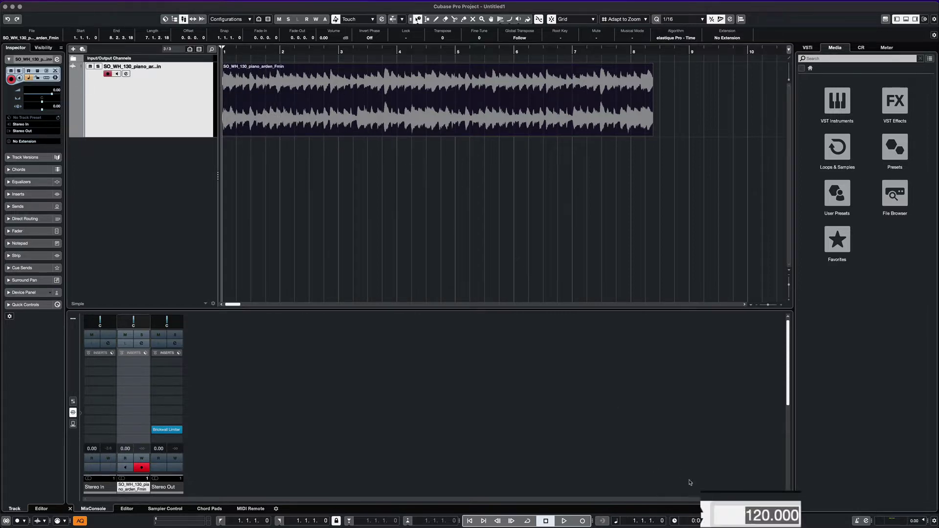
# Set the project tempo to 100 BPM.
pyautogui.write('1')
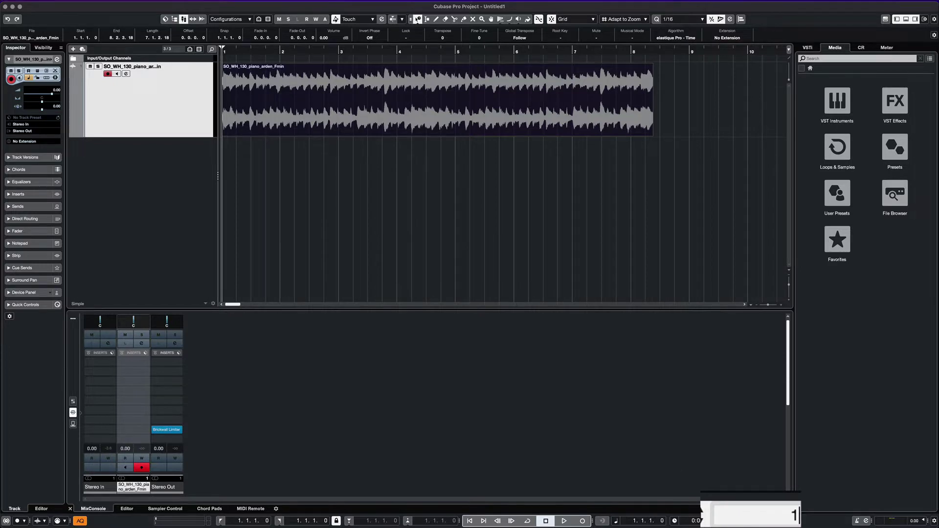
pyautogui.write('00')
pyautogui.press('Return')
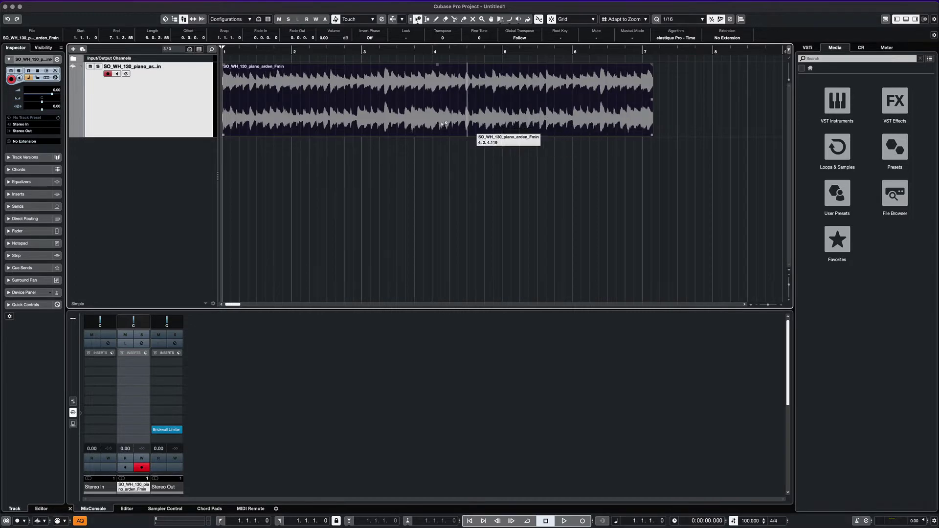
# Turn on Musical Mode for the piano clip and play it back at the project tempo.
pyautogui.click(633, 37)
pyautogui.press('g')
pyautogui.press('g')
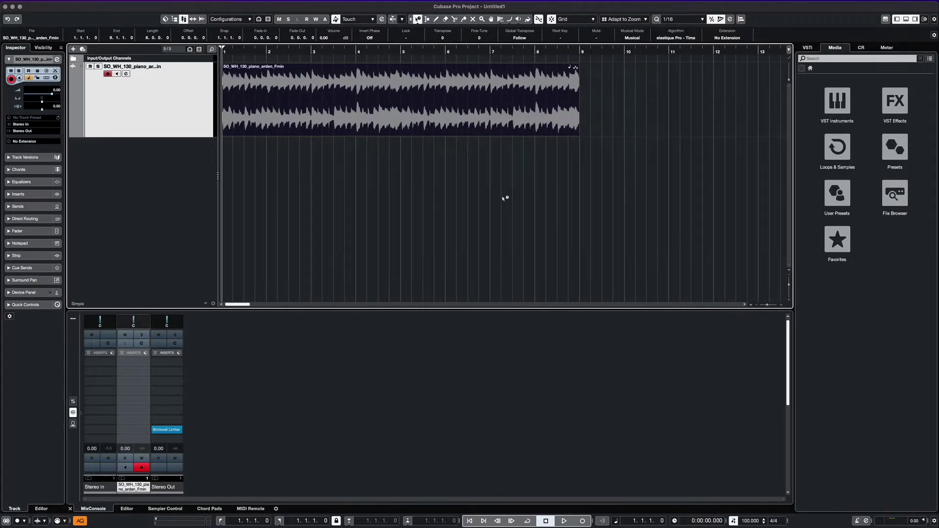
pyautogui.press('space')
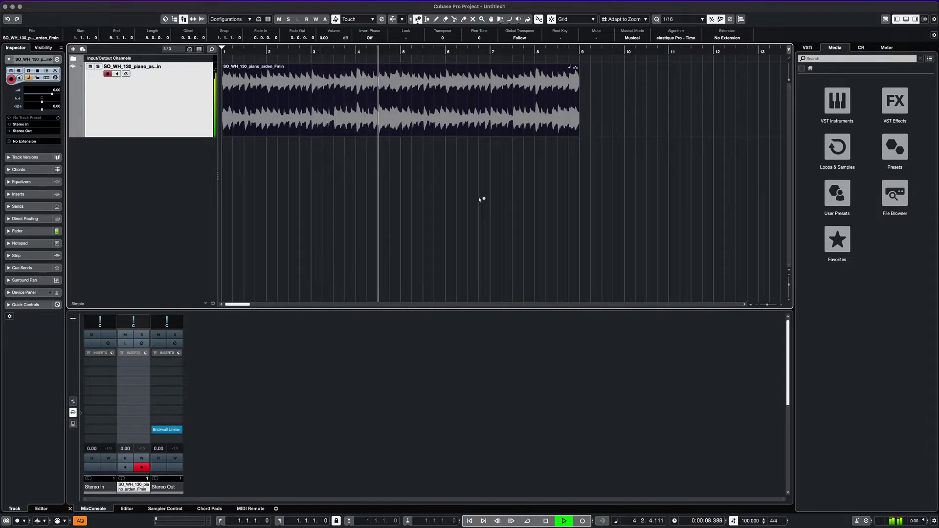
pyautogui.press('space')
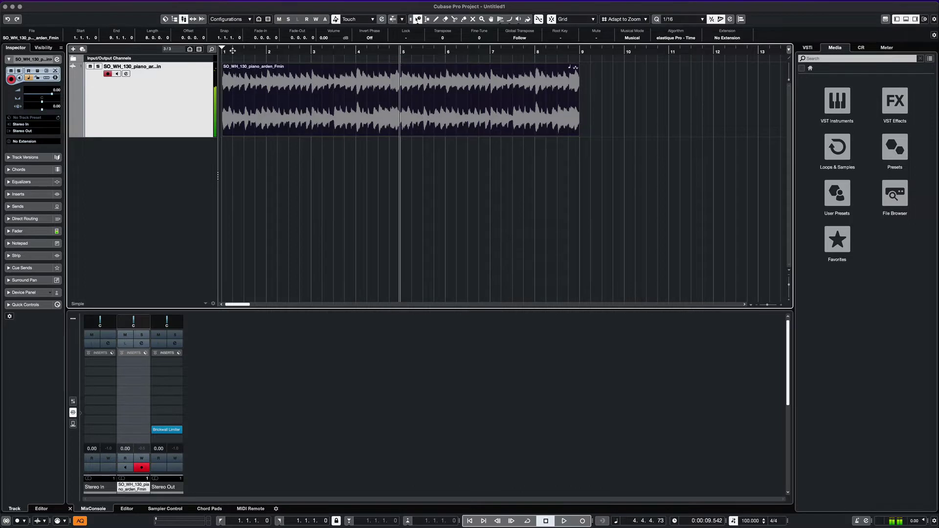
# Set the locators around the piano clip from bar 1 to bar 9 and audition it from the start with Transpose set to 3.
pyautogui.moveTo(224, 47); pyautogui.dragTo(569, 49)
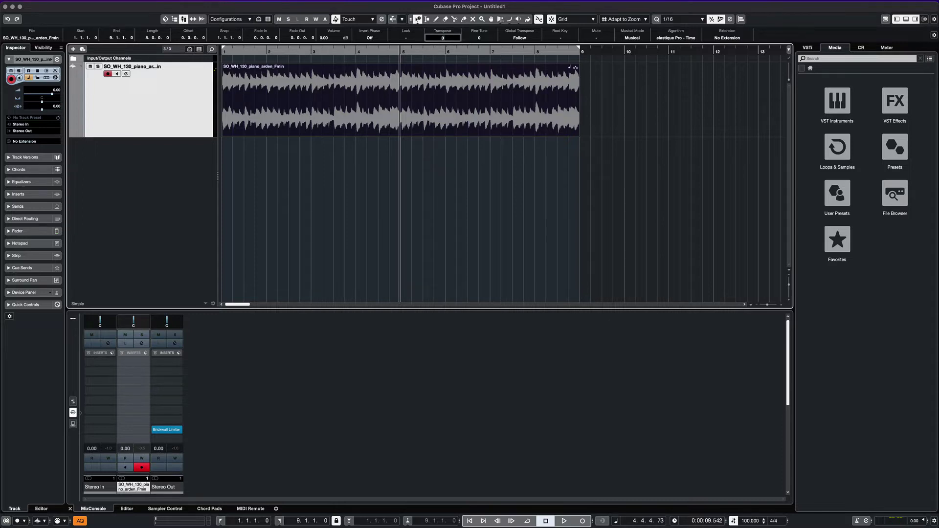
pyautogui.press('Home')
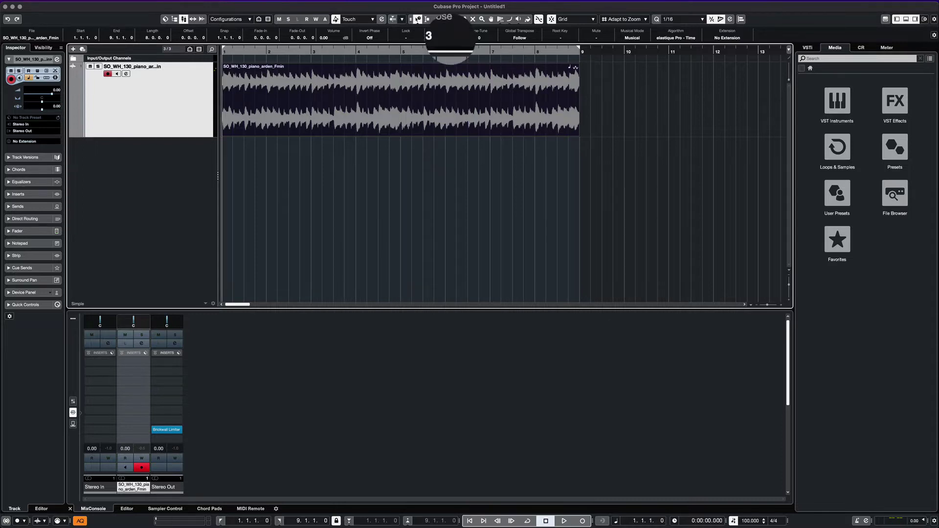
pyautogui.press('space')
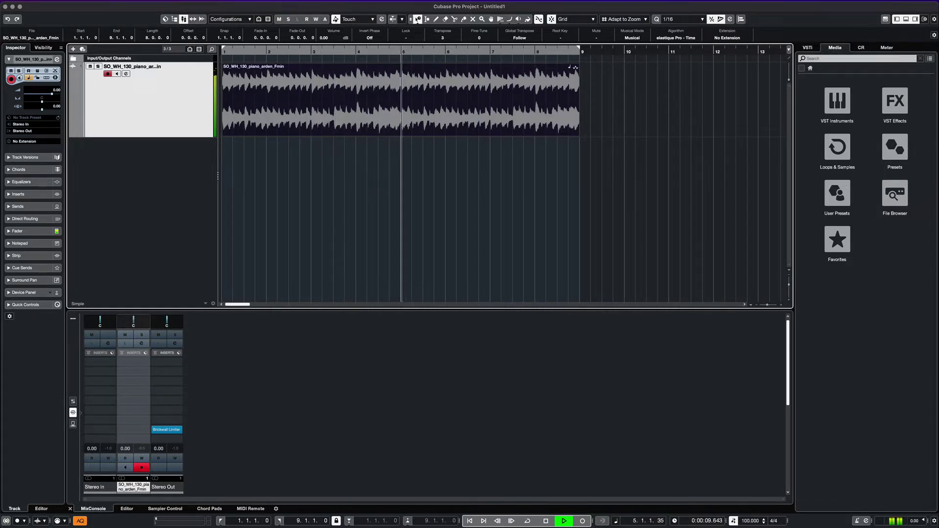
pyautogui.press('space')
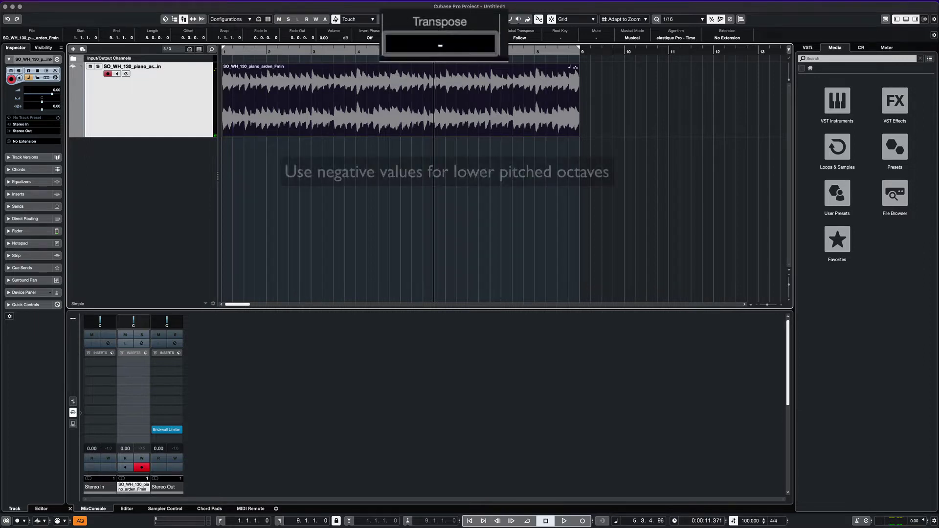
# Set the piano clip's Transpose value to -3.
pyautogui.write('3')
pyautogui.press('Return')
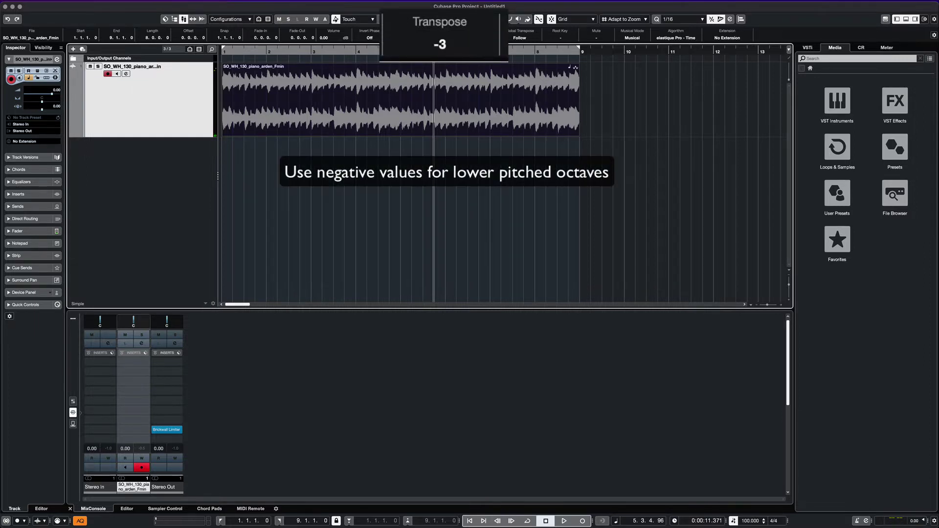
# Audition the piano clip from the start at Transpose -3, and again with Transpose back at 3.
pyautogui.press('Home')
pyautogui.press('space')
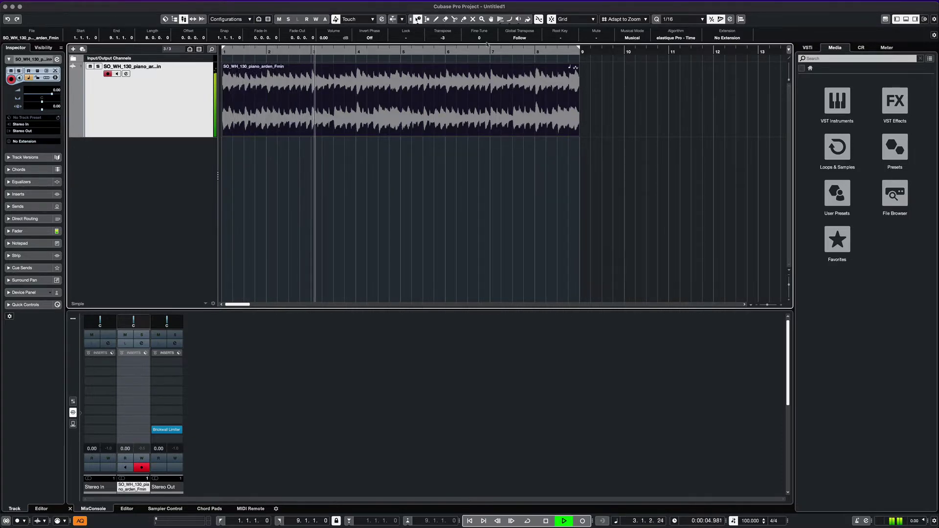
pyautogui.press('space')
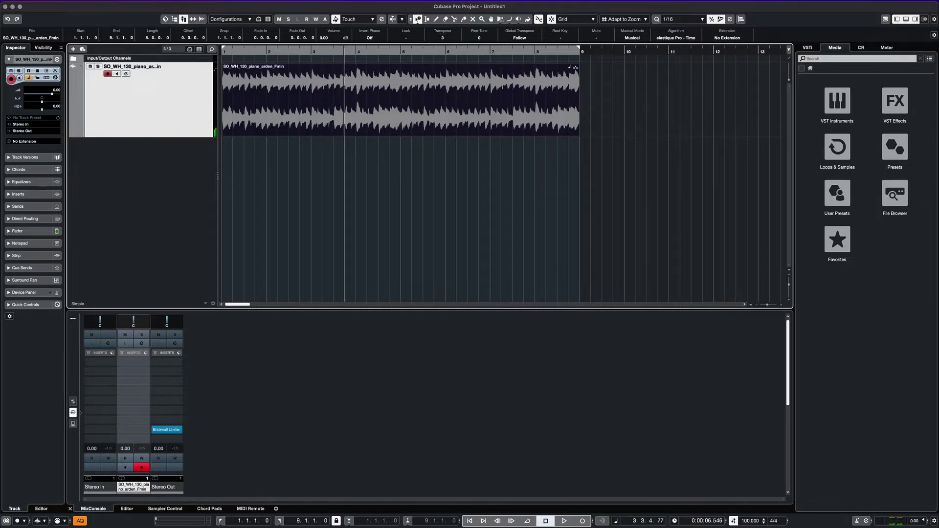
pyautogui.press('Home')
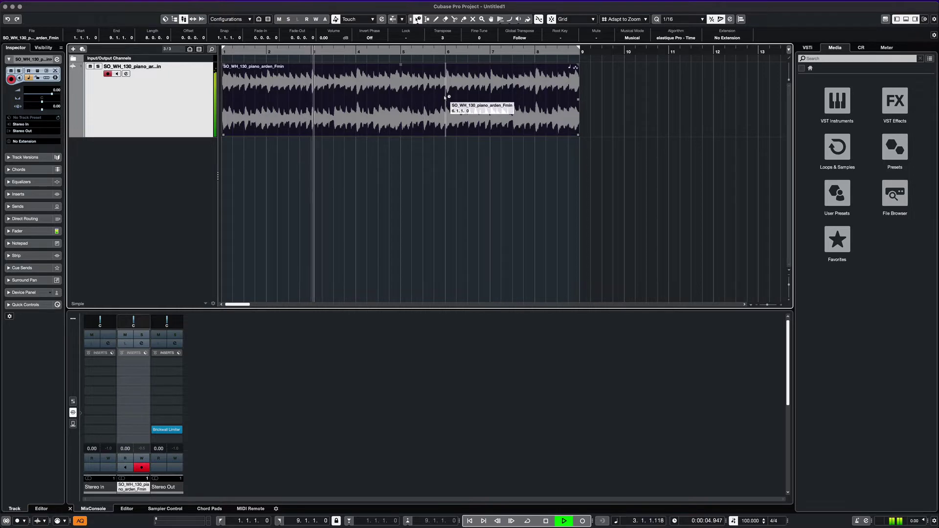
pyautogui.press('space')
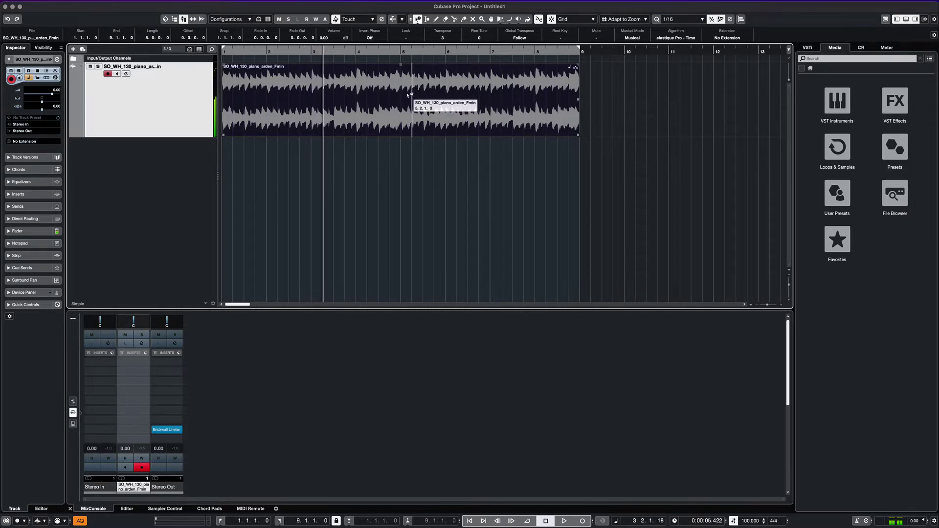
# Duplicate the piano track, and audition the copy soloed.
pyautogui.rightClick(169, 104)
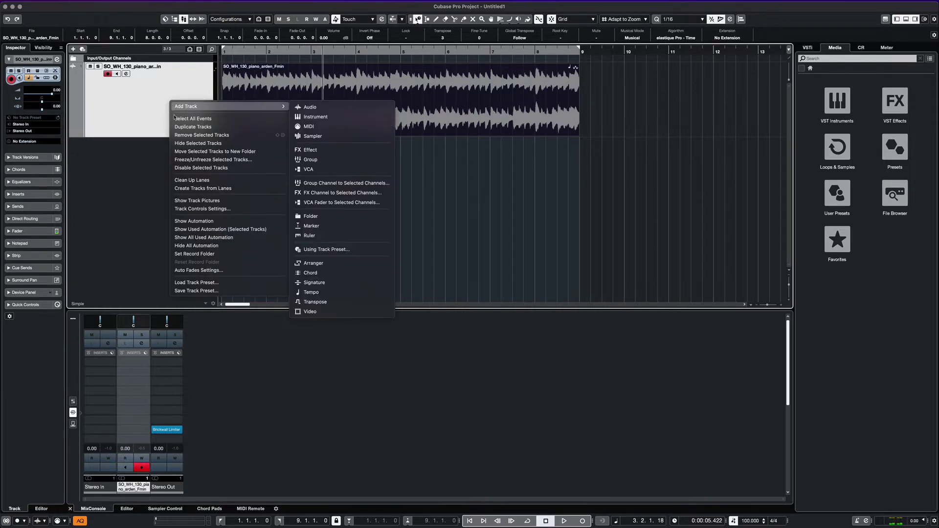
pyautogui.click(189, 129)
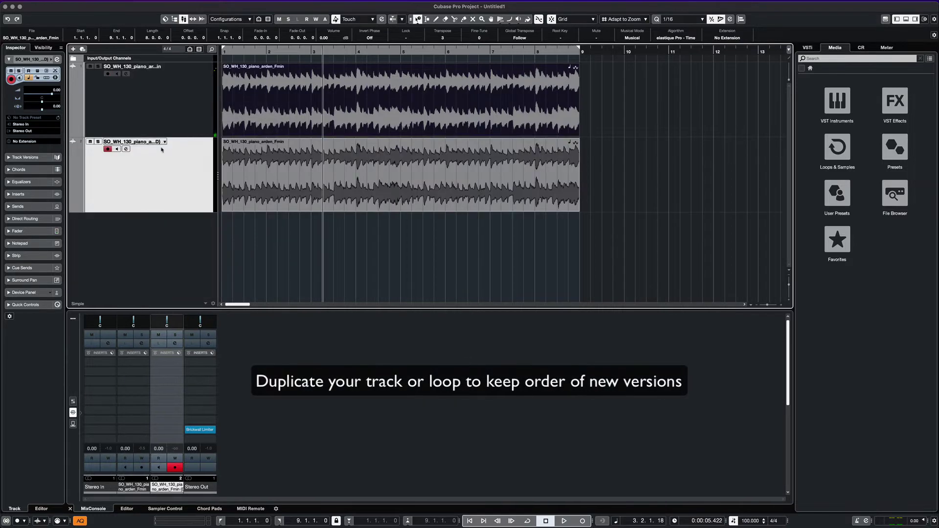
pyautogui.click(98, 142)
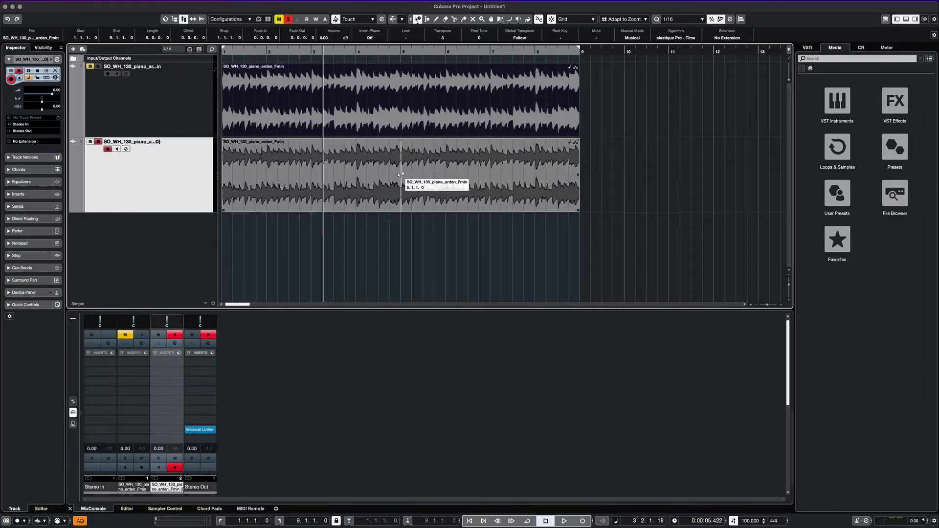
pyautogui.press('space')
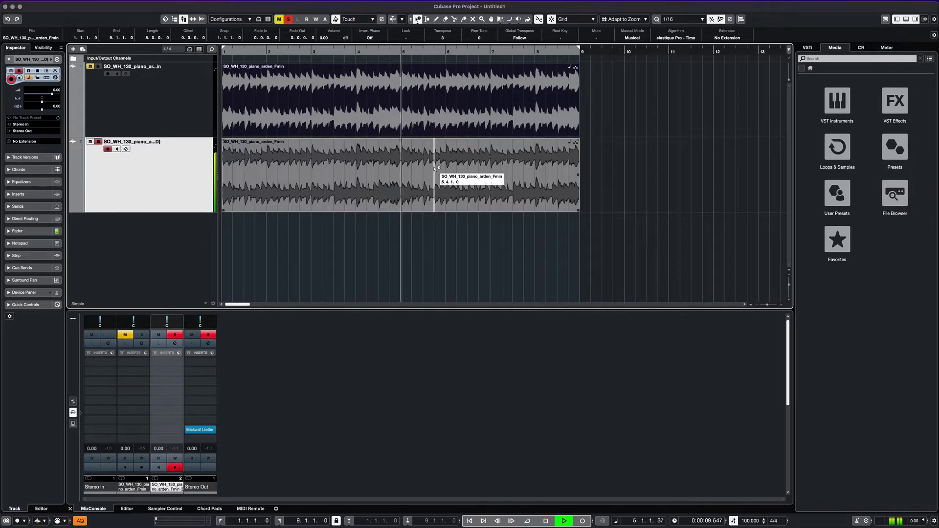
pyautogui.press('space')
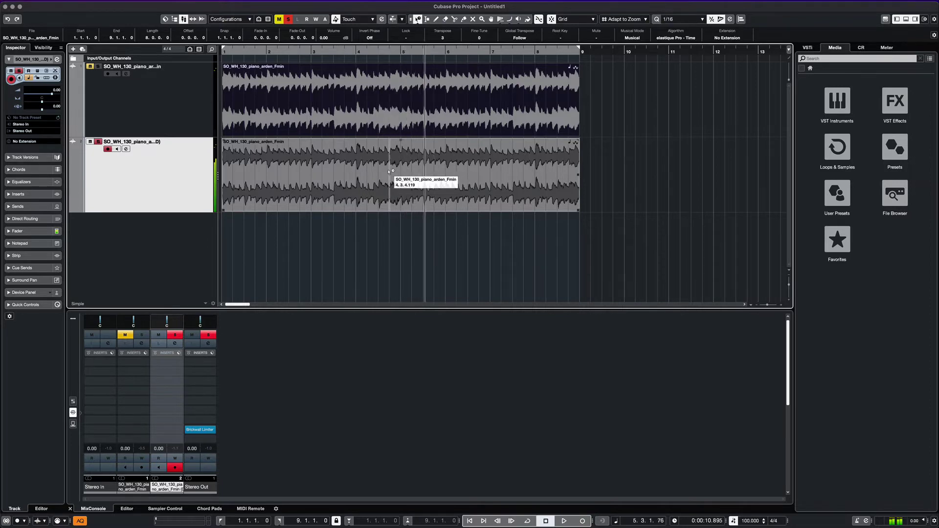
# Split the duplicated piano clip at bar 5 and erase its second half.
pyautogui.rightClick(389, 171)
pyautogui.click(425, 171)
pyautogui.click(401, 176)
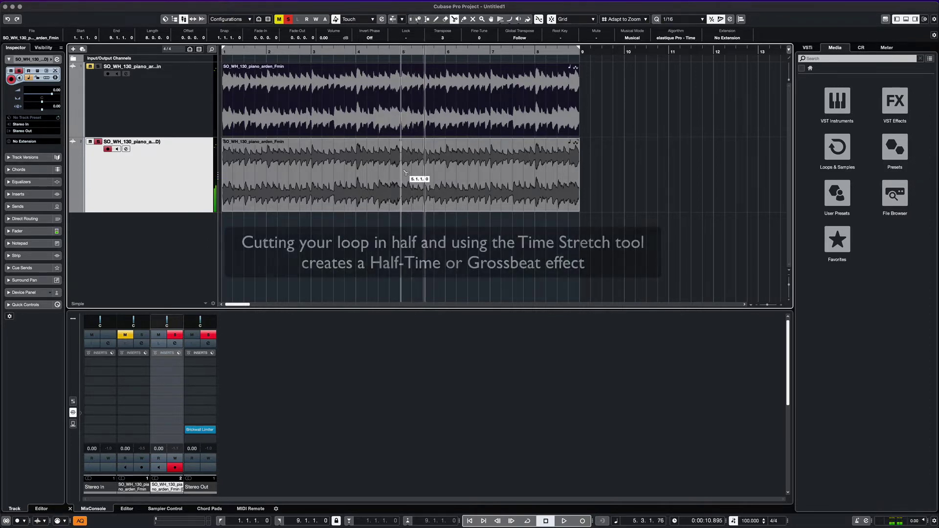
pyautogui.press('1')
pyautogui.moveTo(403, 176); pyautogui.dragTo(447, 176)
pyautogui.rightClick(450, 176)
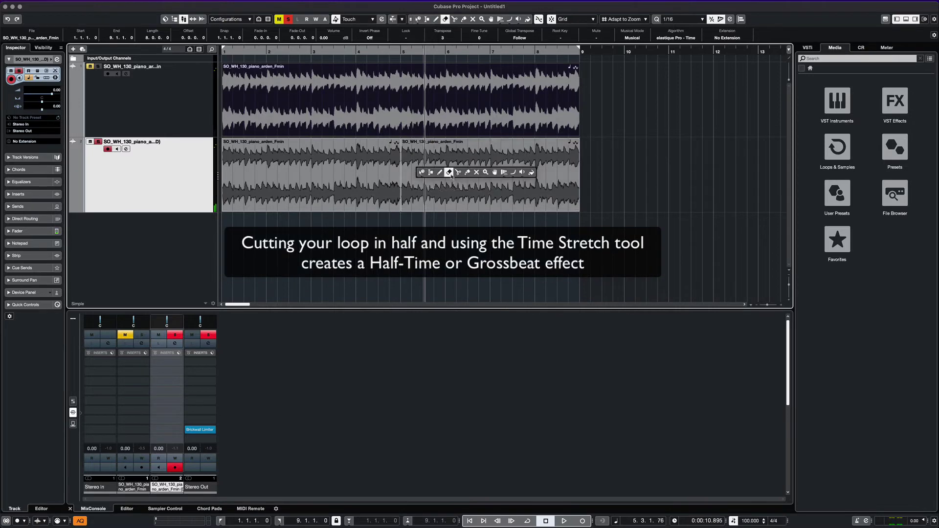
pyautogui.click(449, 173)
pyautogui.click(457, 173)
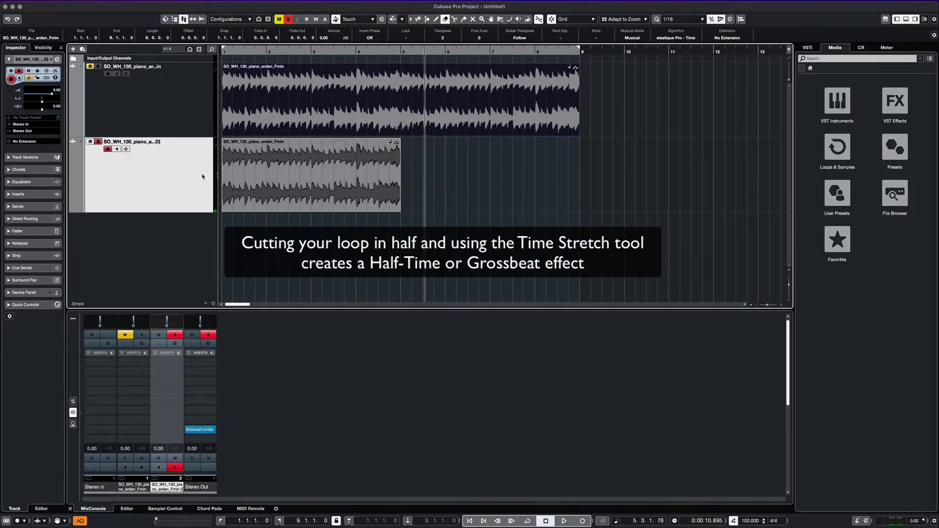
# Using Sizing Applies Time Stretch, stretch the remaining half of the duplicated clip to bar 9 and play it back.
pyautogui.click(418, 20)
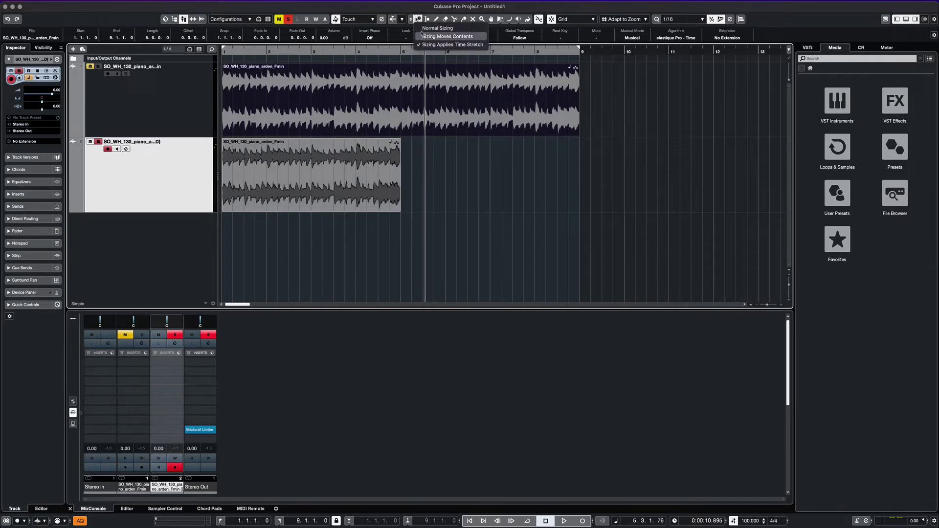
pyautogui.click(423, 36)
pyautogui.moveTo(399, 211); pyautogui.dragTo(580, 211)
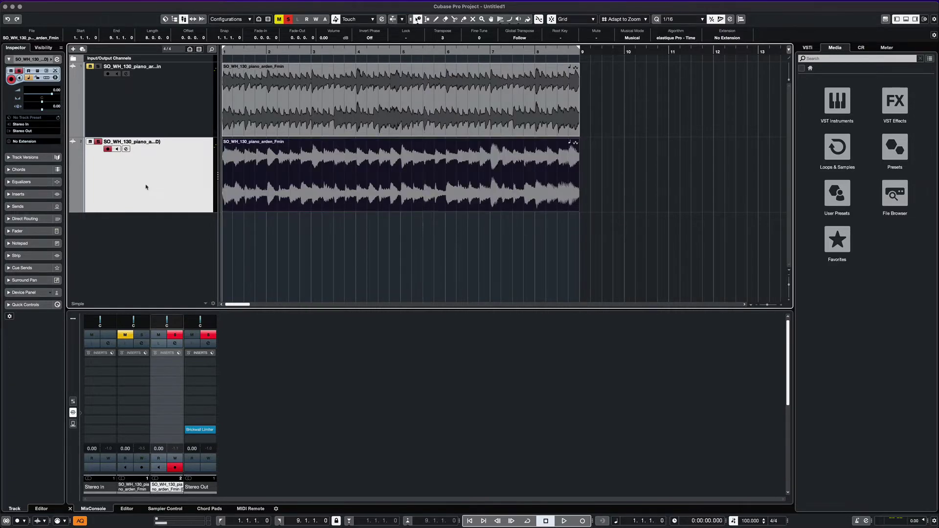
pyautogui.press('space')
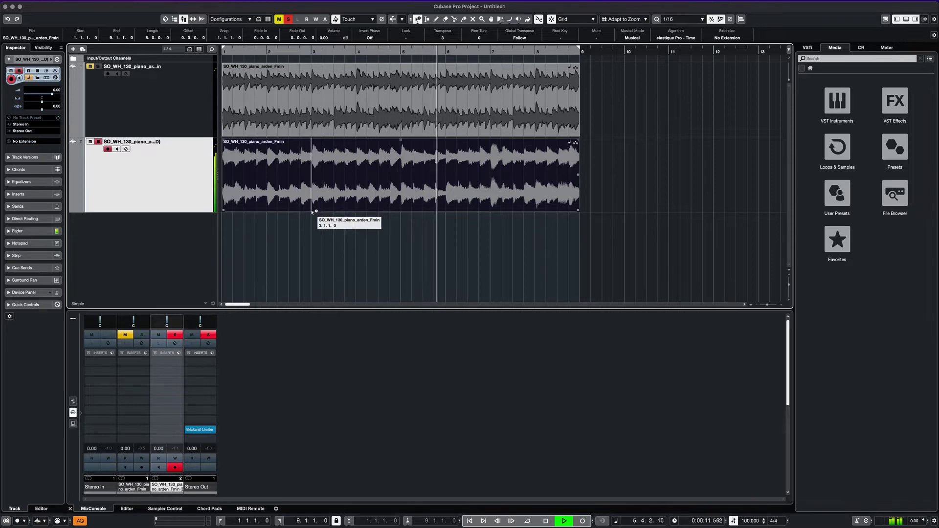
pyautogui.press('space')
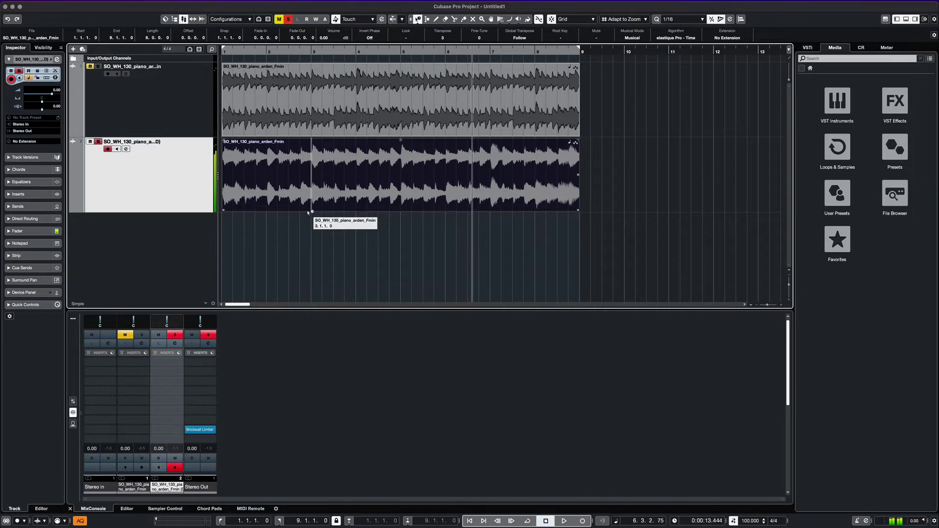
# Apply the Reverse process to the stretched clip and play it back from the start.
pyautogui.click(106, 1)
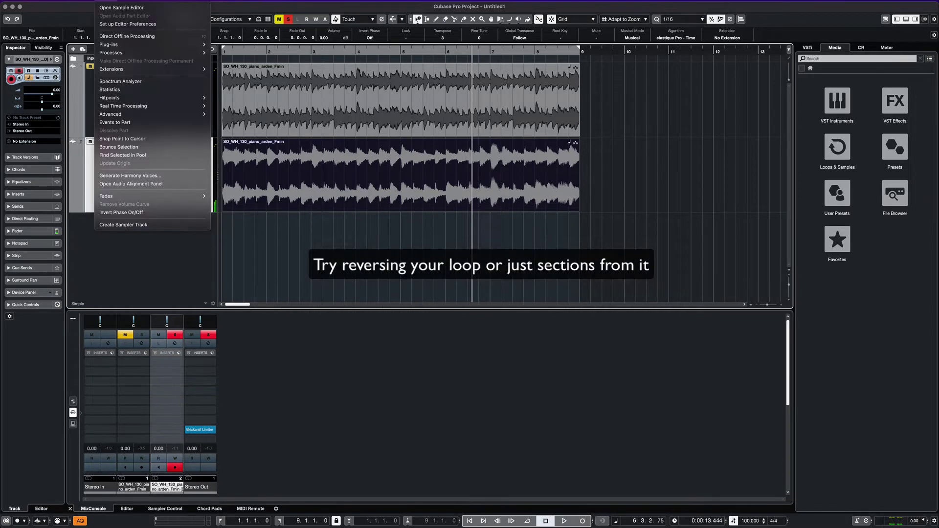
pyautogui.moveTo(162, 53)
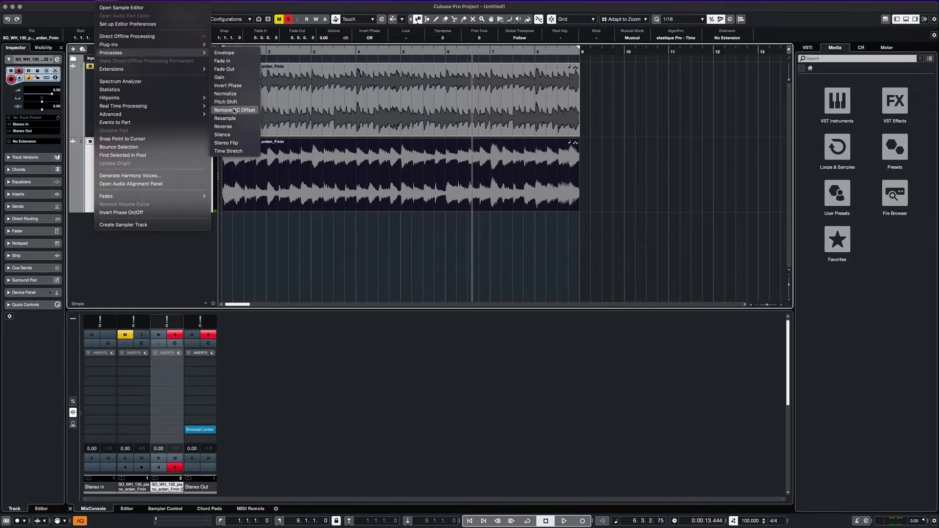
pyautogui.click(223, 126)
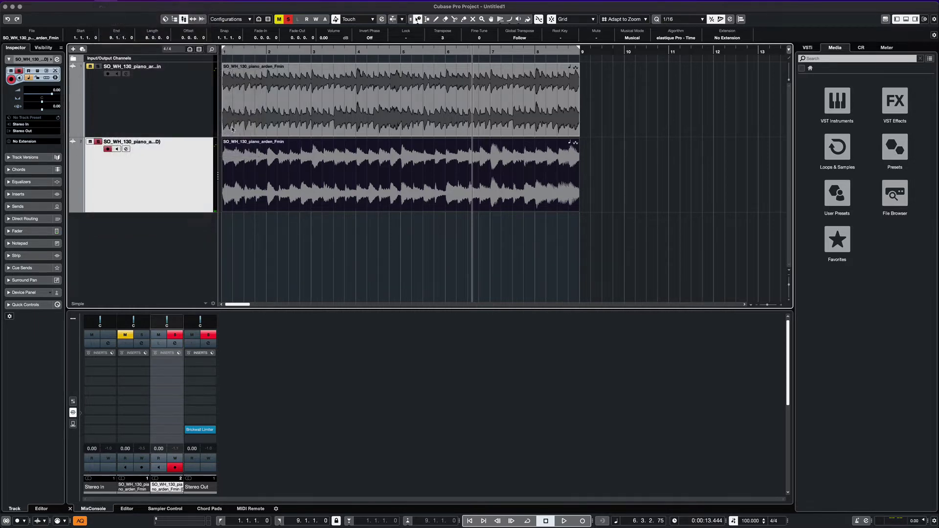
pyautogui.click(454, 177)
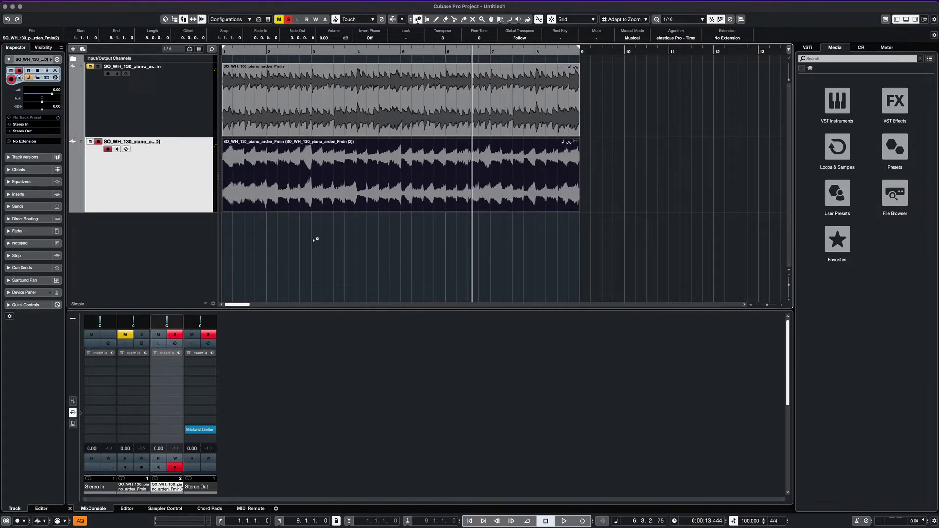
pyautogui.press('Home')
pyautogui.press('space')
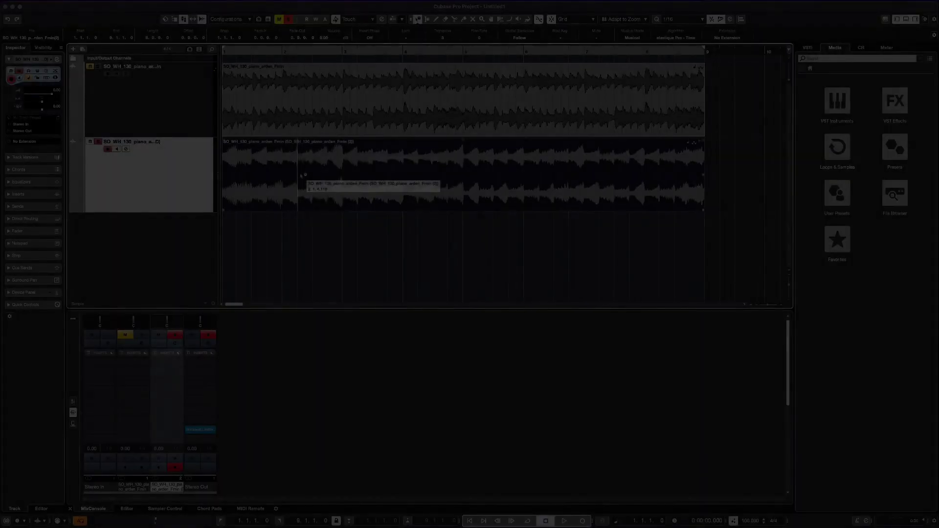
# Split the reversed clip at half-bar intervals from the middle of bar 1 up to bar 3.
pyautogui.moveTo(301, 175); pyautogui.dragTo(309, 175)
pyautogui.press('space')
pyautogui.rightClick(310, 175)
pyautogui.click(337, 176)
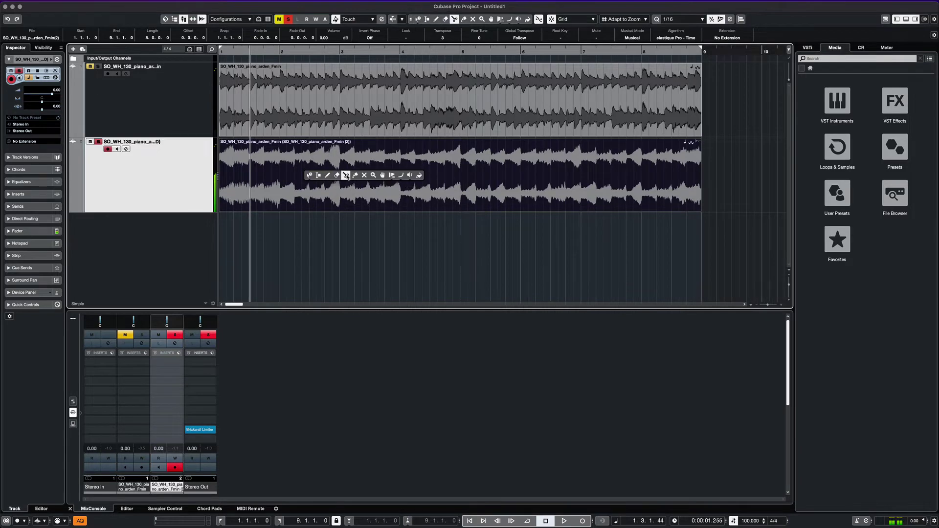
pyautogui.click(346, 175)
pyautogui.scroll(1, 317, 183)
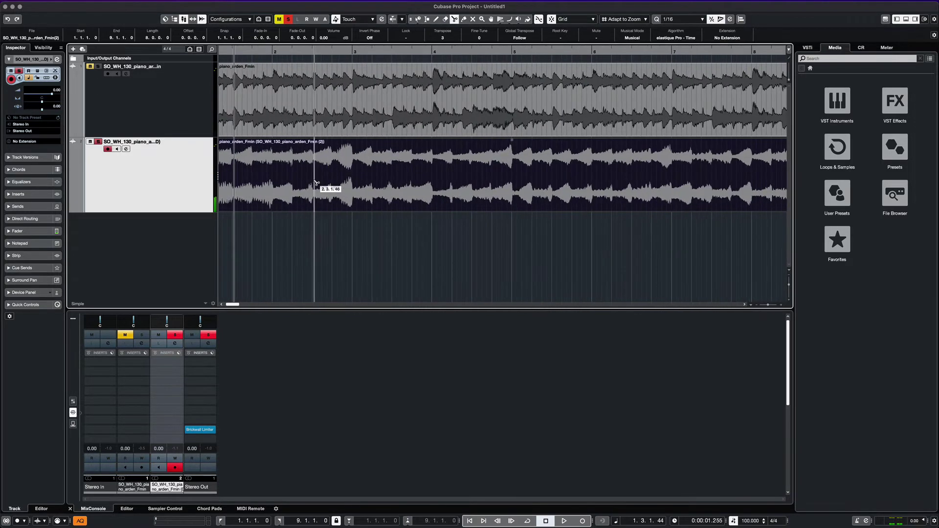
pyautogui.hscroll(-2, 317, 182)
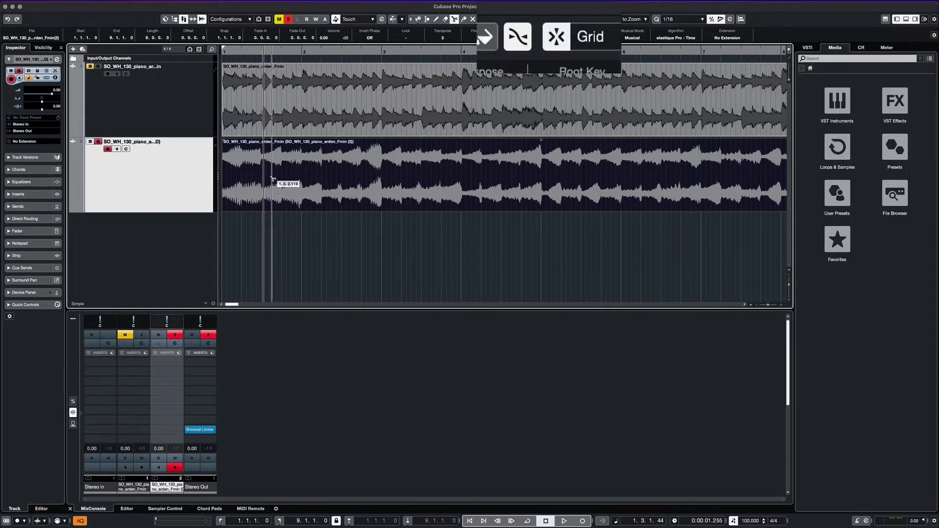
pyautogui.click(265, 178)
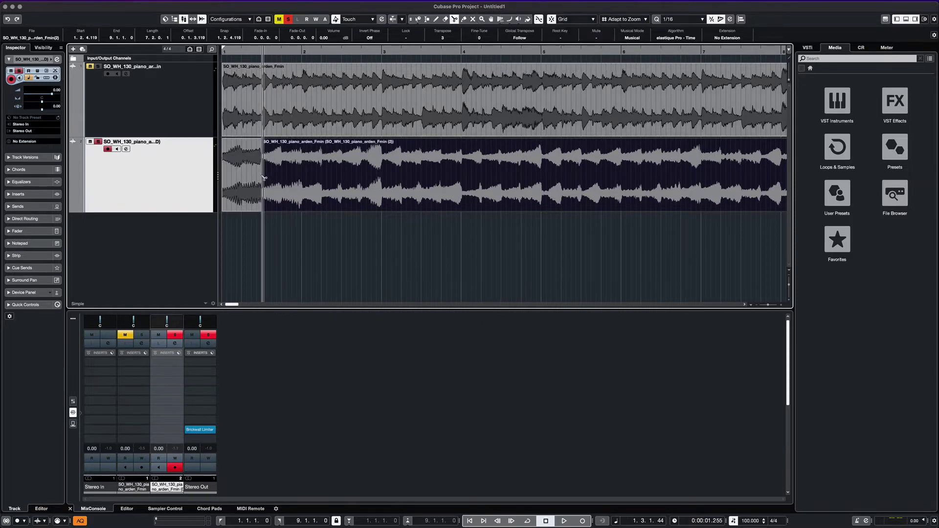
pyautogui.click(304, 178)
pyautogui.click(344, 178)
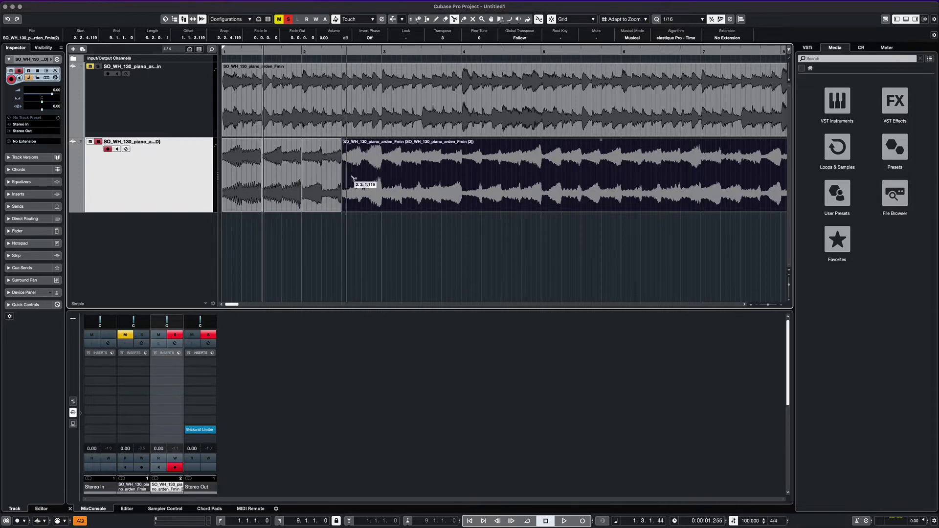
pyautogui.click(386, 179)
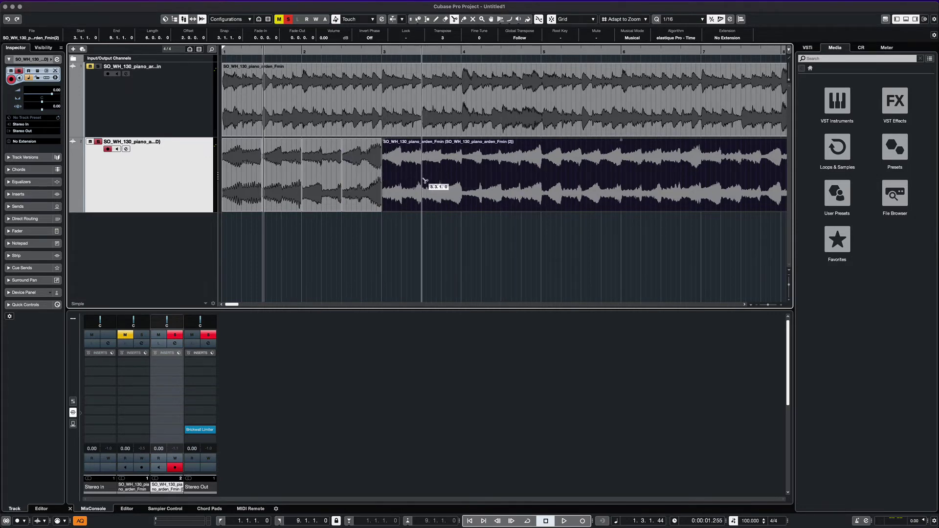
# Split the reversed clip every half bar between bars 3 and 5, with an extra cut on beat 4 of bar 4.
pyautogui.click(425, 181)
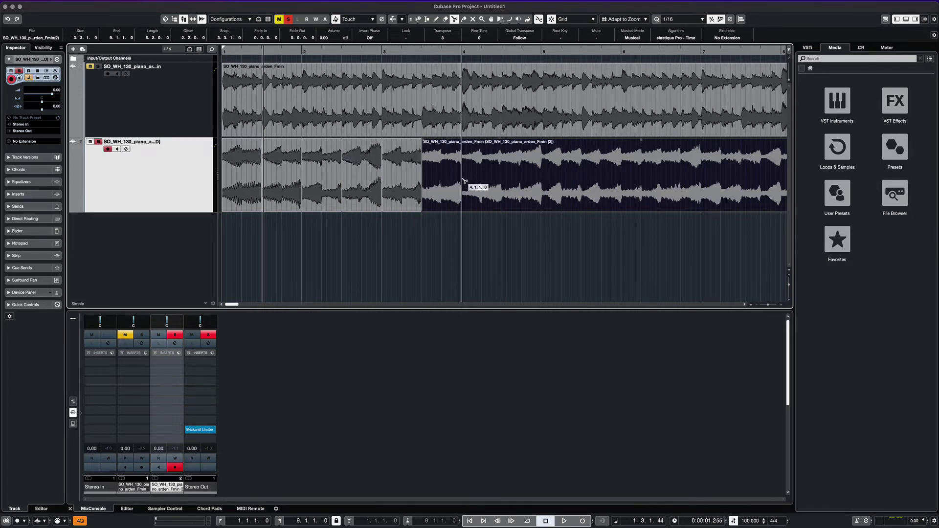
pyautogui.click(465, 181)
pyautogui.click(501, 181)
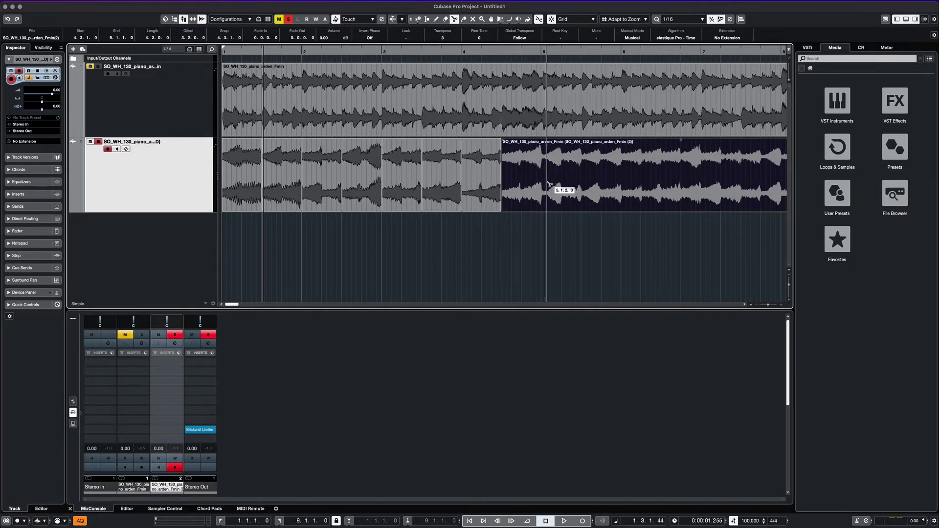
pyautogui.click(522, 186)
pyautogui.click(541, 187)
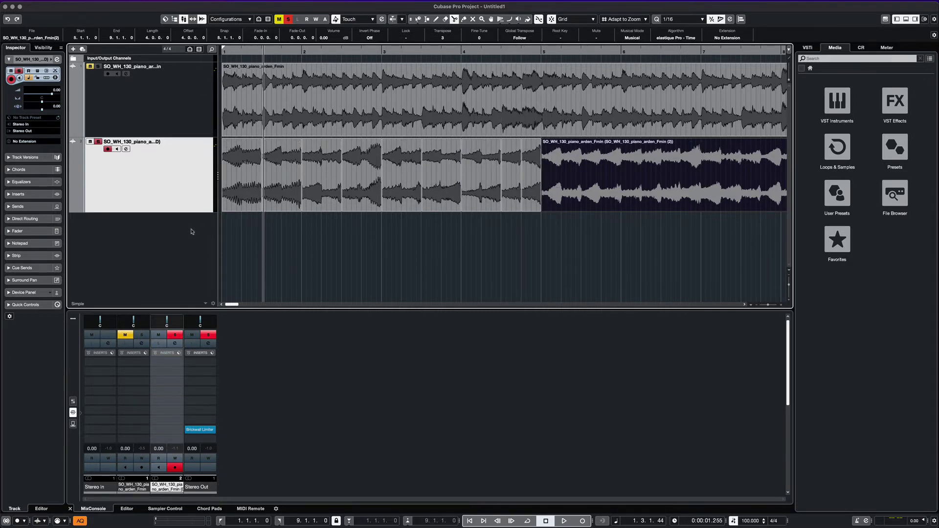
# Move the slices before bar 5 onto a new audio track below, shuffling their order to fill bars 1 to 5.
pyautogui.press('1')
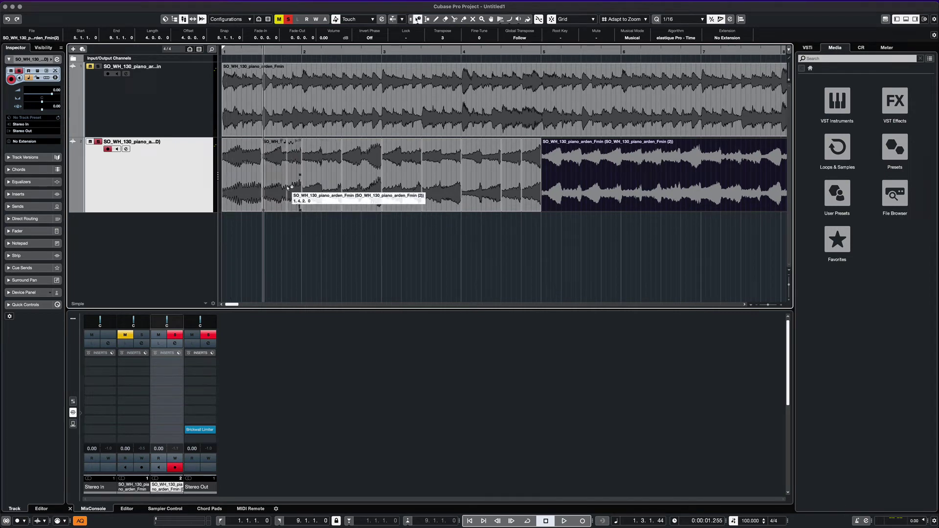
pyautogui.moveTo(288, 187); pyautogui.dragTo(249, 239)
pyautogui.moveTo(352, 166); pyautogui.dragTo(313, 247)
pyautogui.moveTo(434, 183); pyautogui.dragTo(355, 237)
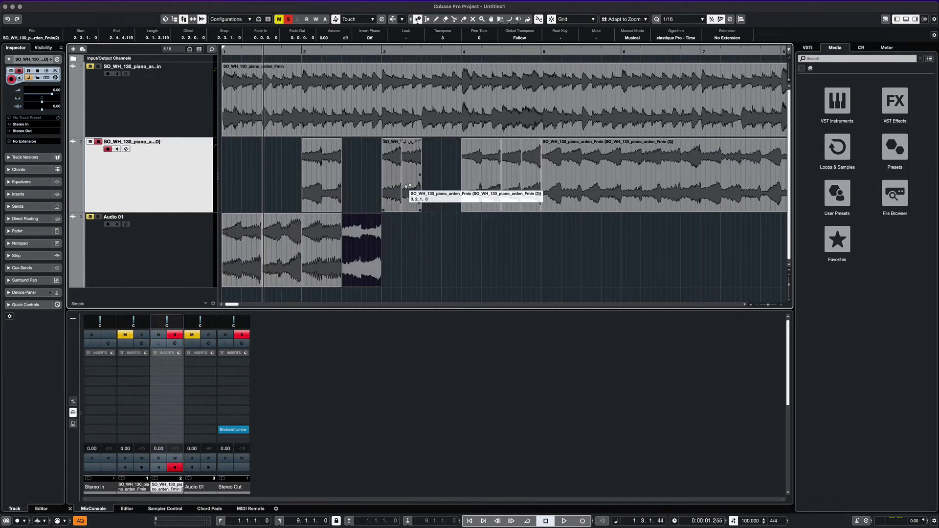
pyautogui.moveTo(406, 187); pyautogui.dragTo(417, 238)
pyautogui.moveTo(308, 190); pyautogui.dragTo(452, 241)
pyautogui.moveTo(494, 186); pyautogui.dragTo(533, 236)
pyautogui.moveTo(534, 181); pyautogui.dragTo(495, 234)
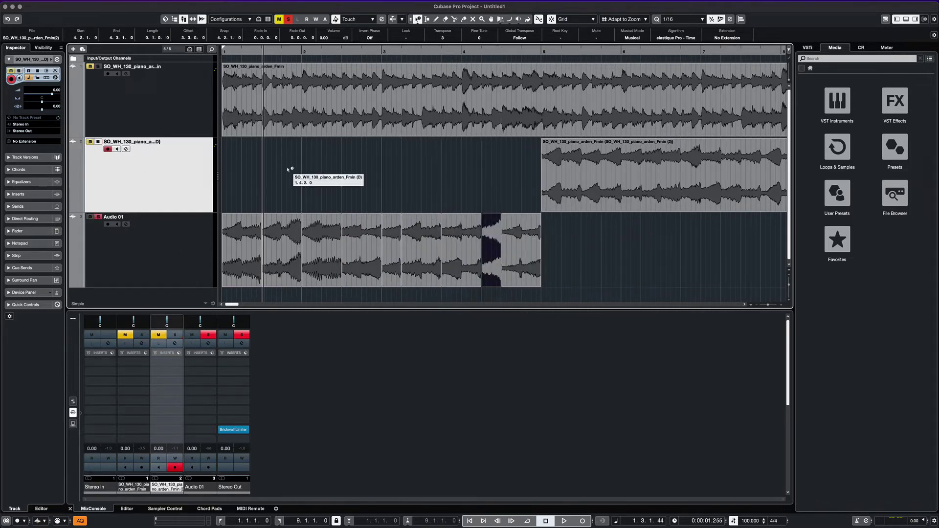
# Audition the rearranged slices from the start with the new audio track soloed.
pyautogui.press('Home')
pyautogui.press('space')
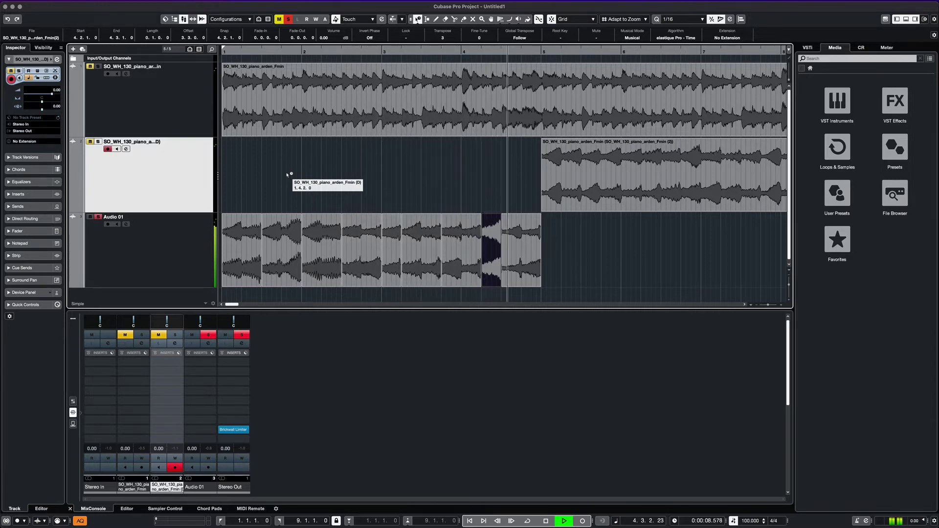
pyautogui.press('space')
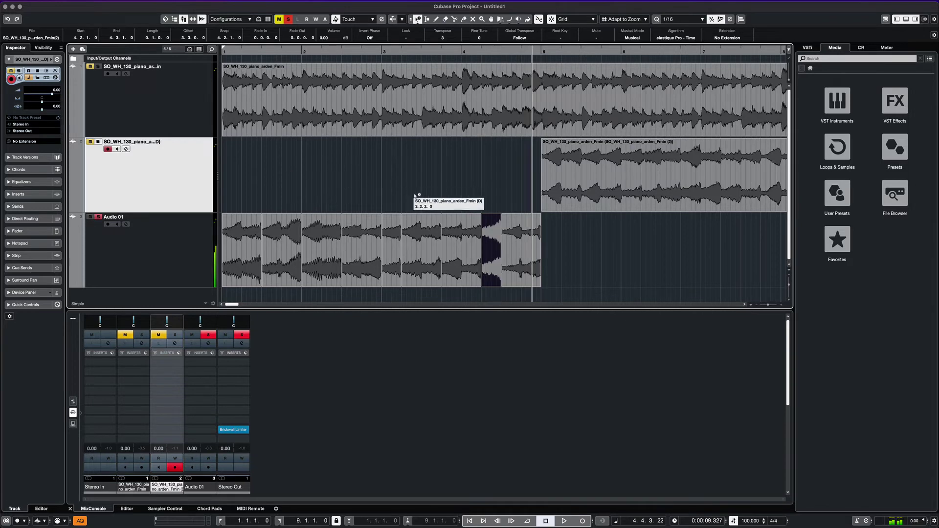
# Deselect the slices and replay the opening of the rearranged track.
pyautogui.click(562, 264)
pyautogui.moveTo(489, 253); pyautogui.dragTo(304, 207)
pyautogui.press('space')
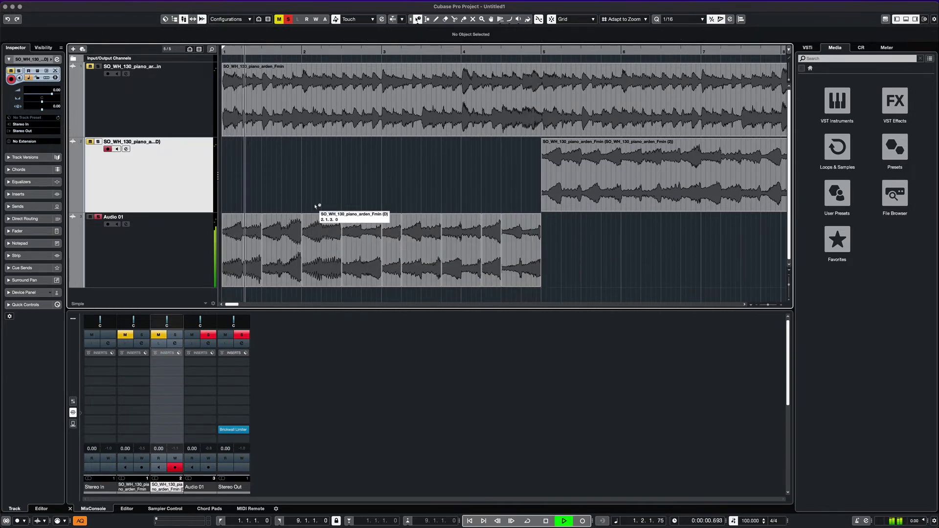
pyautogui.press('space')
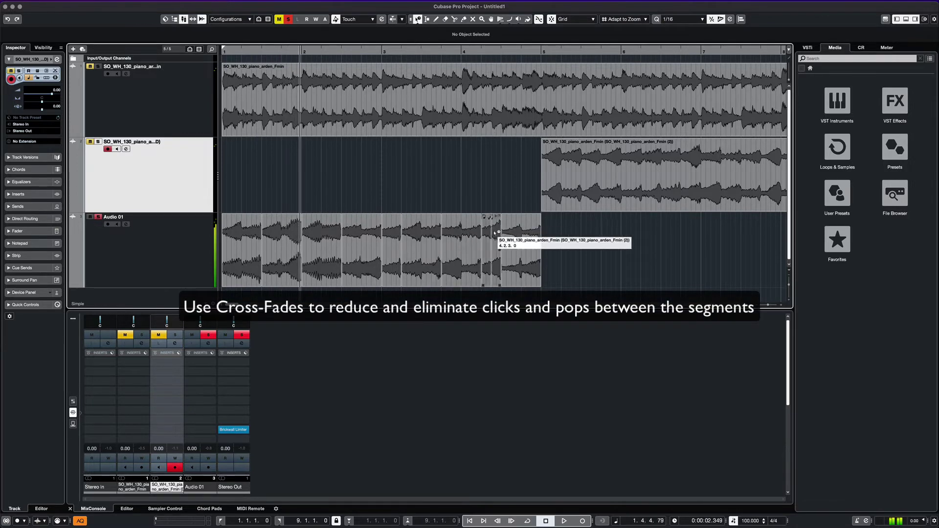
# Apply crossfades between all the slices on the Audio 01 track and play them back from the start.
pyautogui.moveTo(615, 243); pyautogui.dragTo(230, 273)
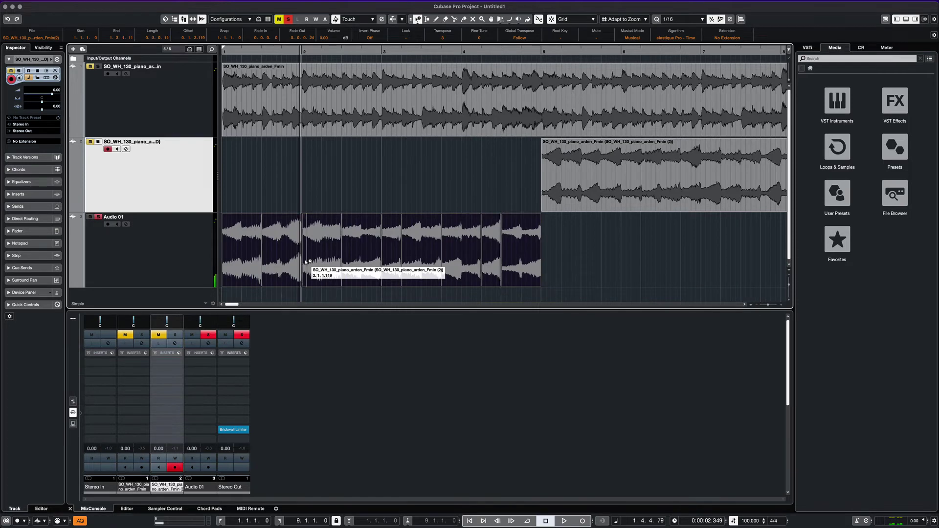
pyautogui.click(564, 257)
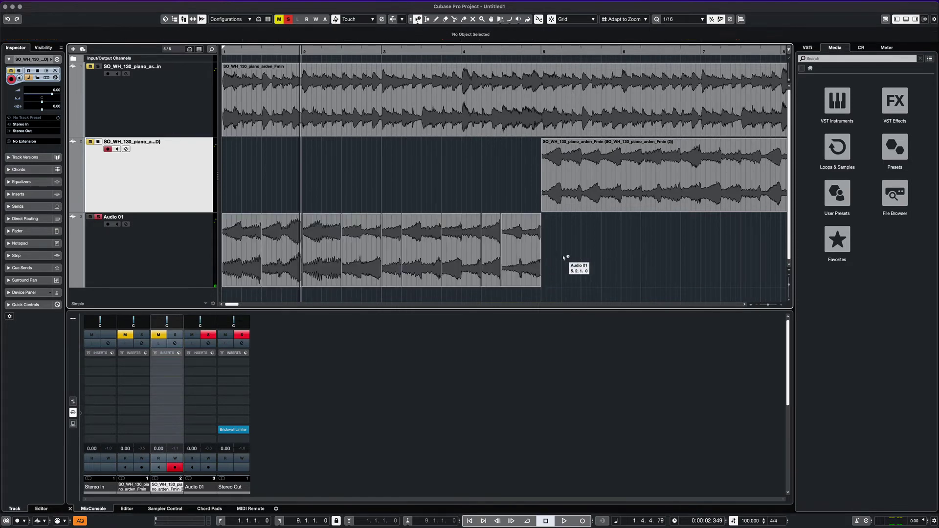
pyautogui.press('Home')
pyautogui.press('space')
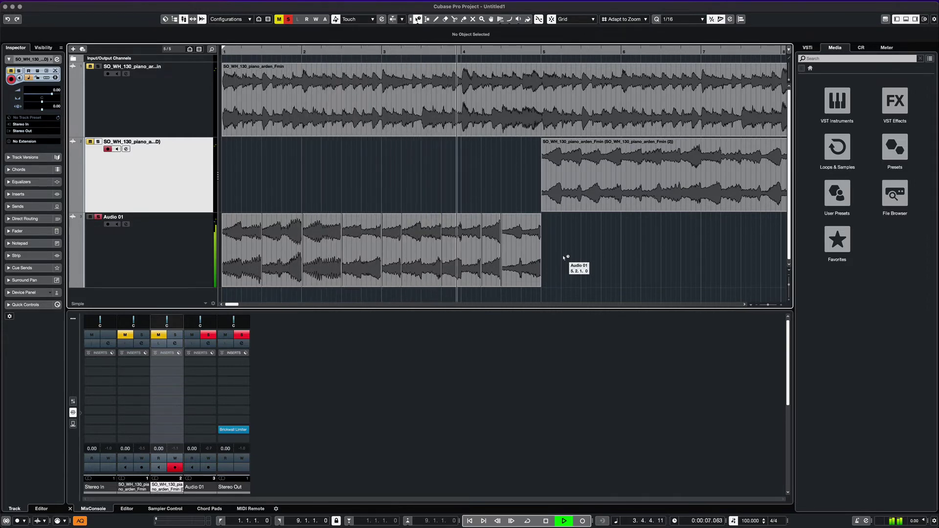
pyautogui.press('space')
# Swap the opening half-bar slice with the one-beat slice at bar 3, shift those between one beat earlier, and play the result.
pyautogui.moveTo(240, 249); pyautogui.dragTo(577, 249)
pyautogui.moveTo(392, 250); pyautogui.dragTo(345, 252)
pyautogui.moveTo(576, 250); pyautogui.dragTo(383, 249)
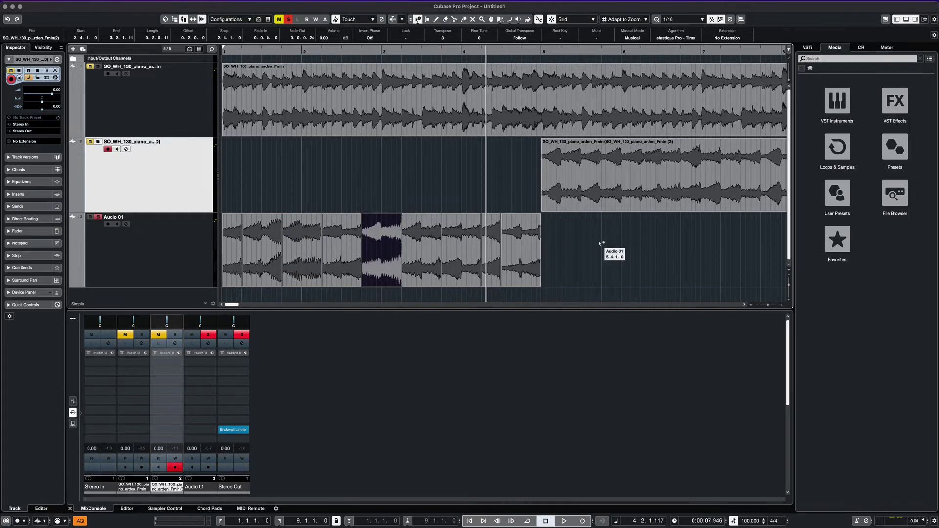
pyautogui.press('Home')
pyautogui.press('space')
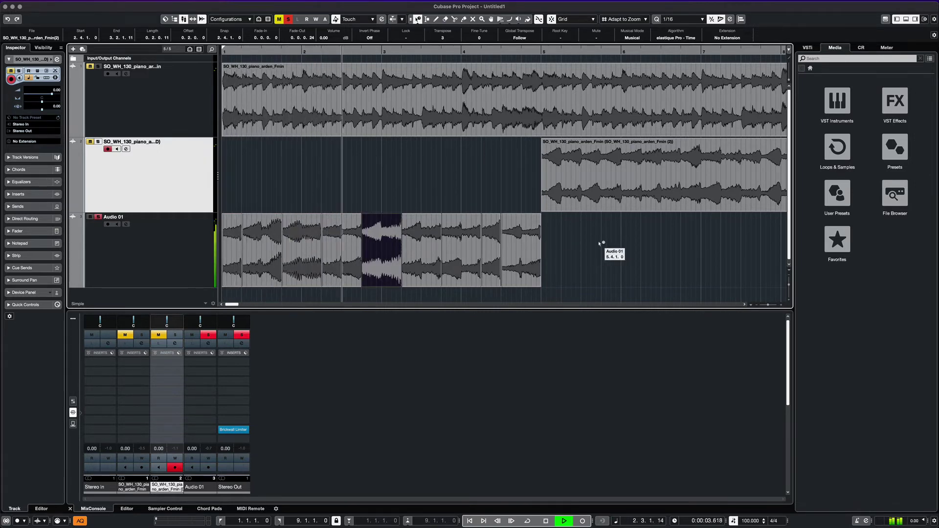
pyautogui.press('space')
# Crossfade all the reordered slices on Audio 01 again and check the transitions by playing from the start.
pyautogui.moveTo(596, 244); pyautogui.dragTo(233, 259)
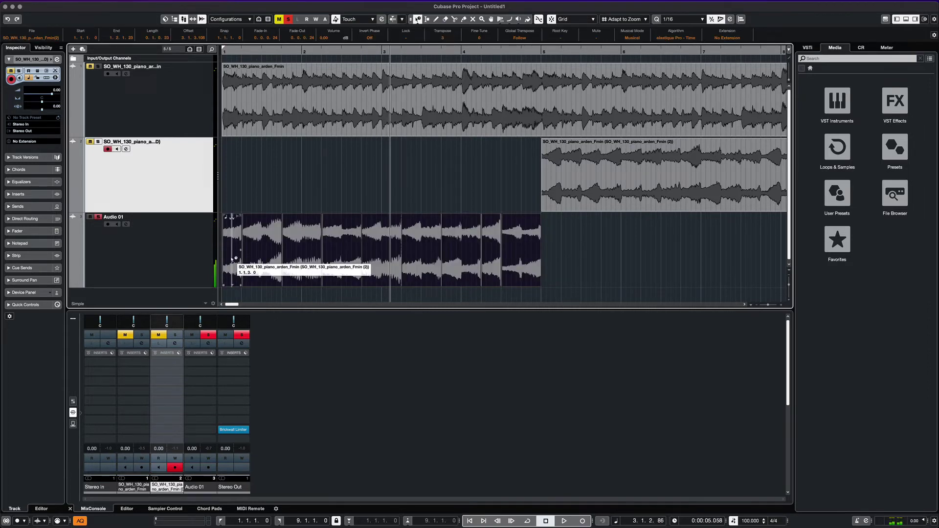
pyautogui.click(562, 248)
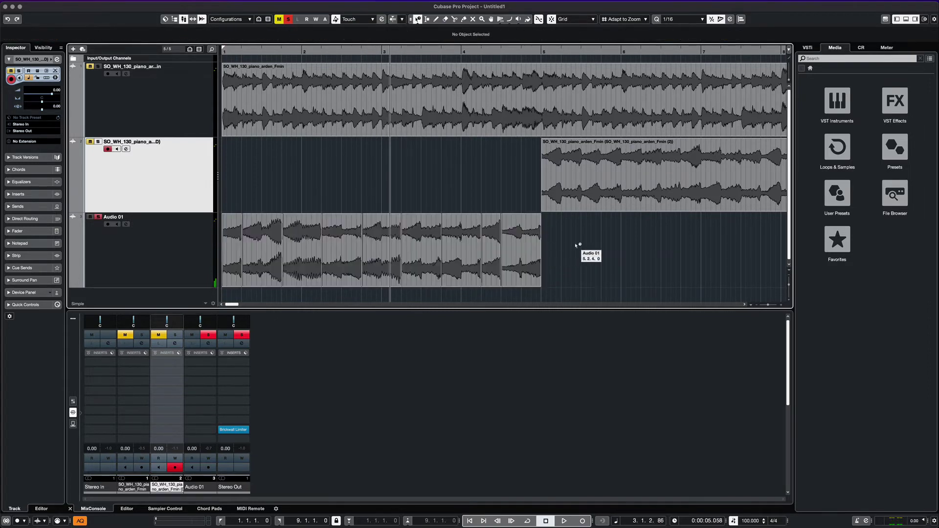
pyautogui.scroll(4, 314, 244)
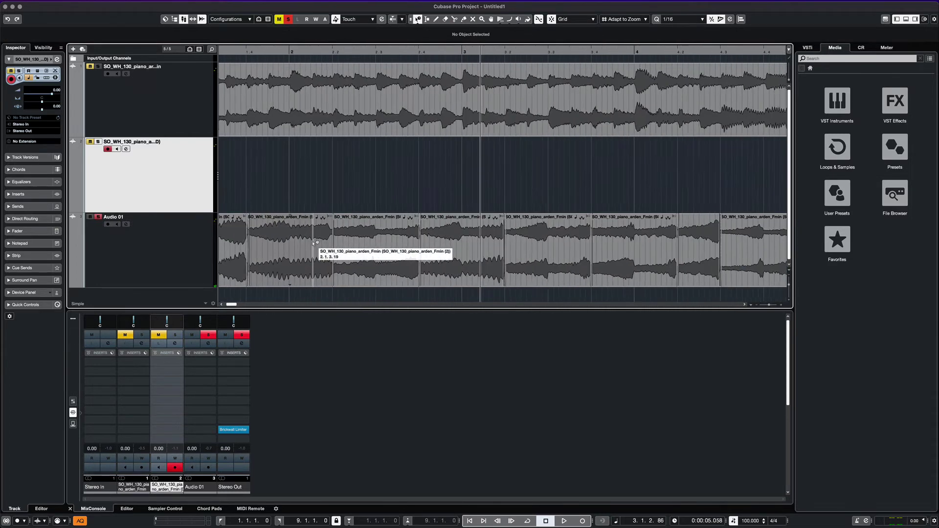
pyautogui.scroll(-4, 314, 243)
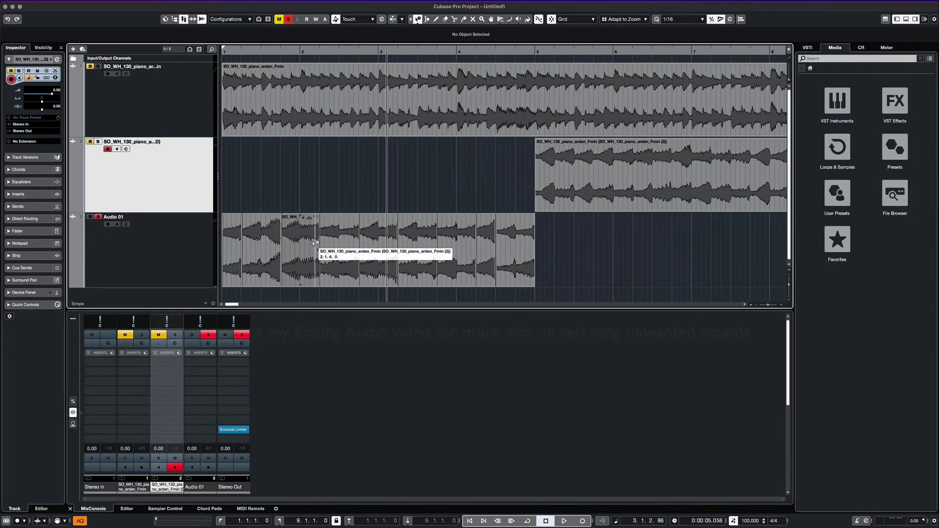
pyautogui.press('Home')
pyautogui.press('space')
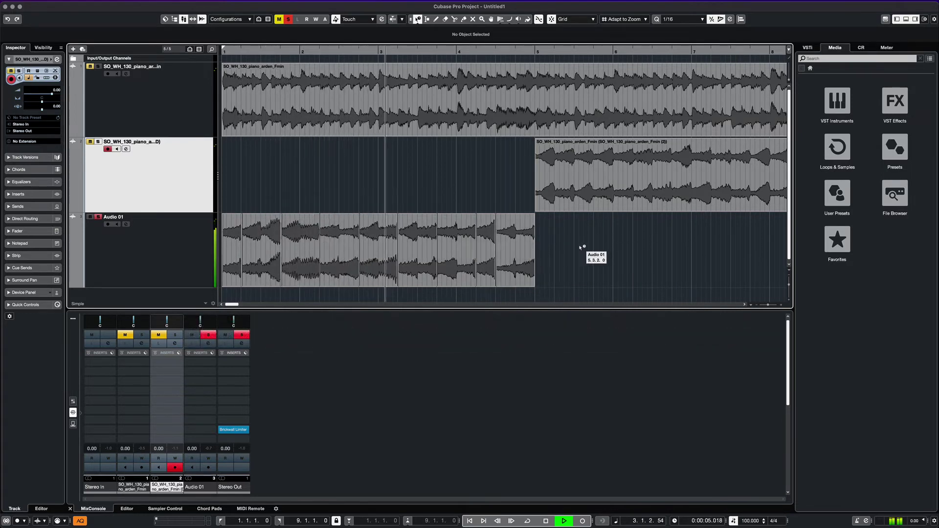
pyautogui.press('space')
# Set the active cycle range from bar 1 to bar 5 and reduce the height of the Audio 01 track.
pyautogui.press('g')
pyautogui.press('g')
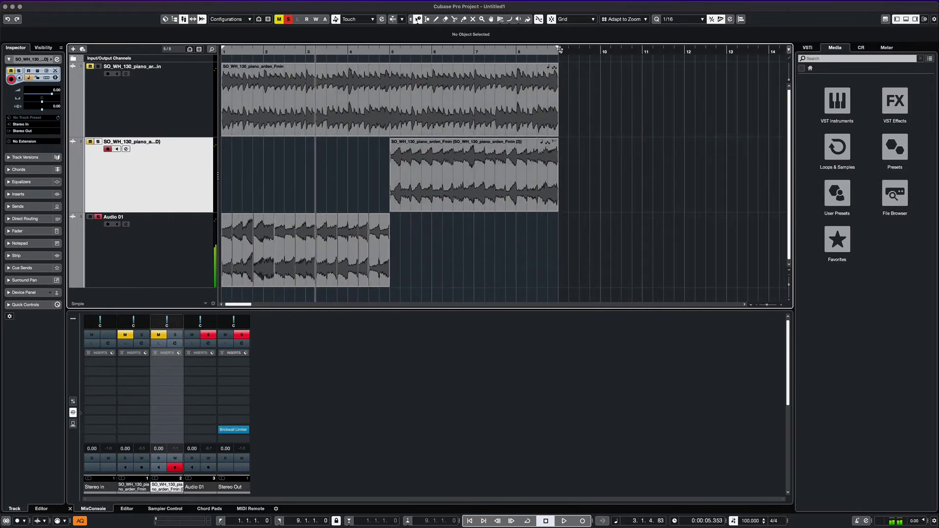
pyautogui.moveTo(560, 51); pyautogui.dragTo(454, 58)
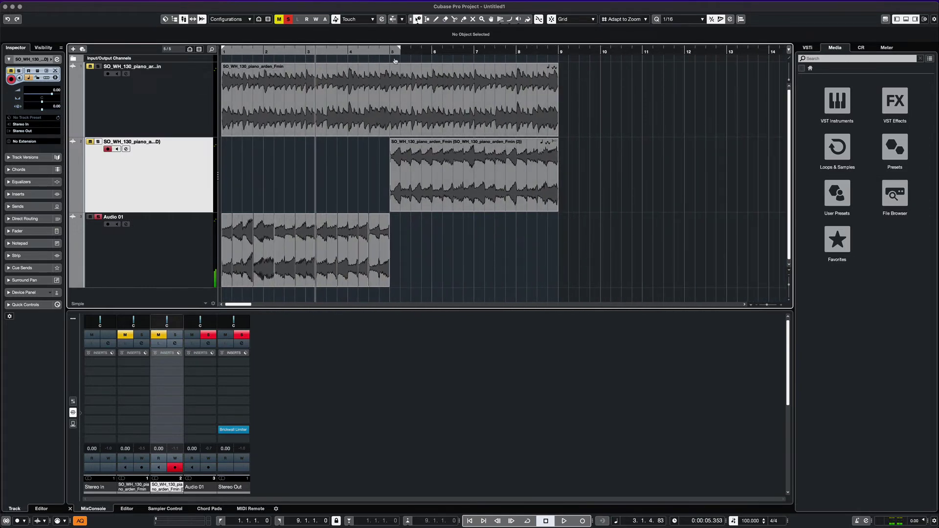
pyautogui.click(366, 50)
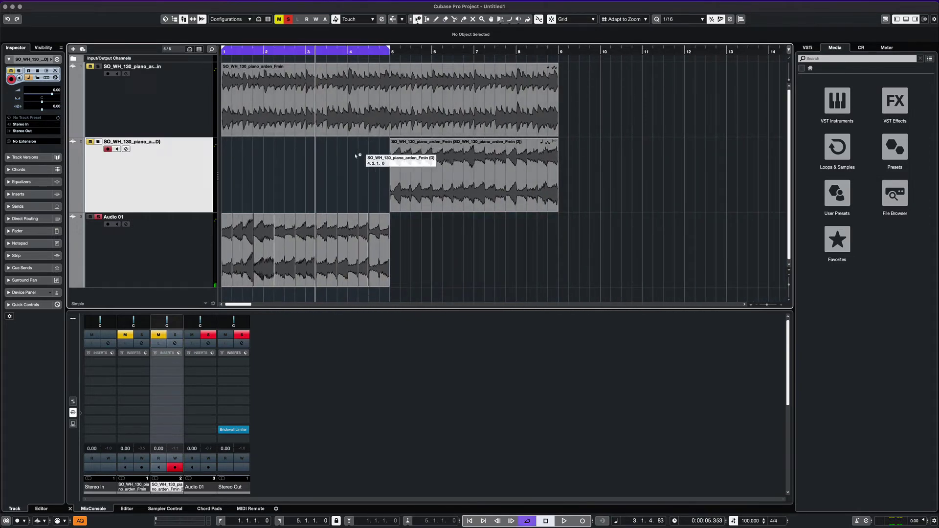
pyautogui.click(181, 239)
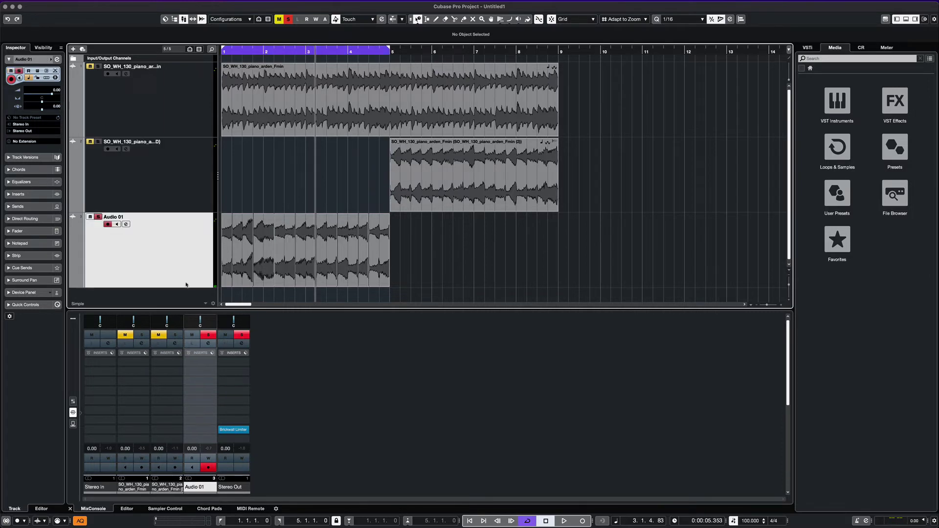
pyautogui.moveTo(188, 288); pyautogui.dragTo(184, 261)
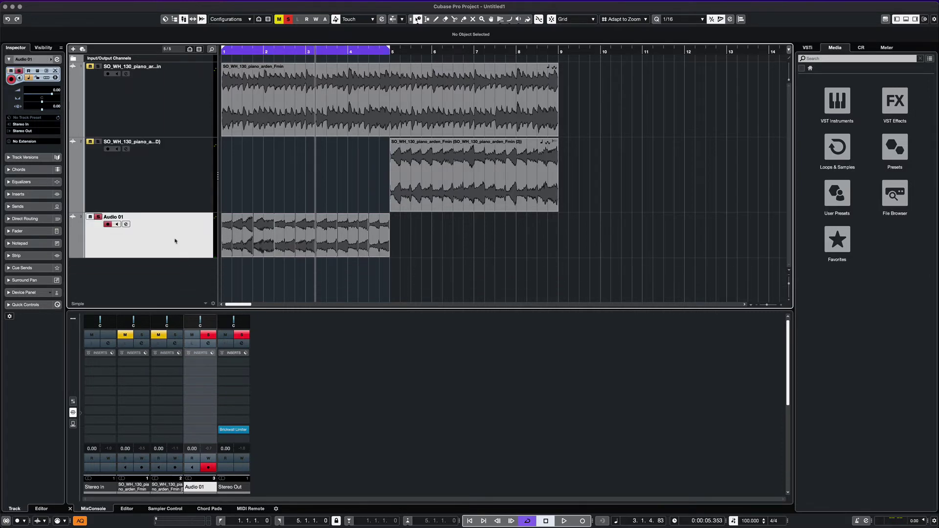
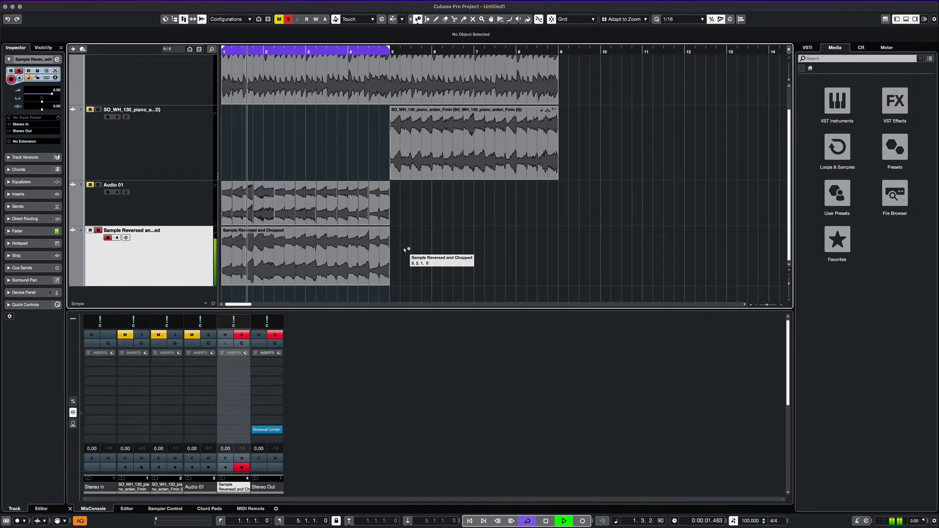
# Transpose the Sample Reversed and Chopped clip by 9 semitones and audition it.
pyautogui.press('space')
pyautogui.click(310, 252)
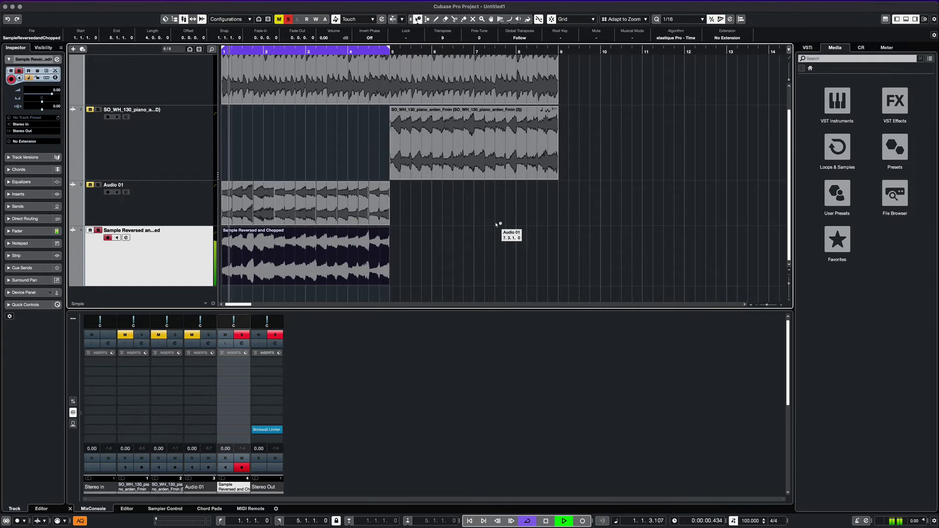
pyautogui.press('space')
# Insert the FabFilter Pro-Q 3 equalizer on the Sample Reversed and Chopped channel.
pyautogui.click(246, 373)
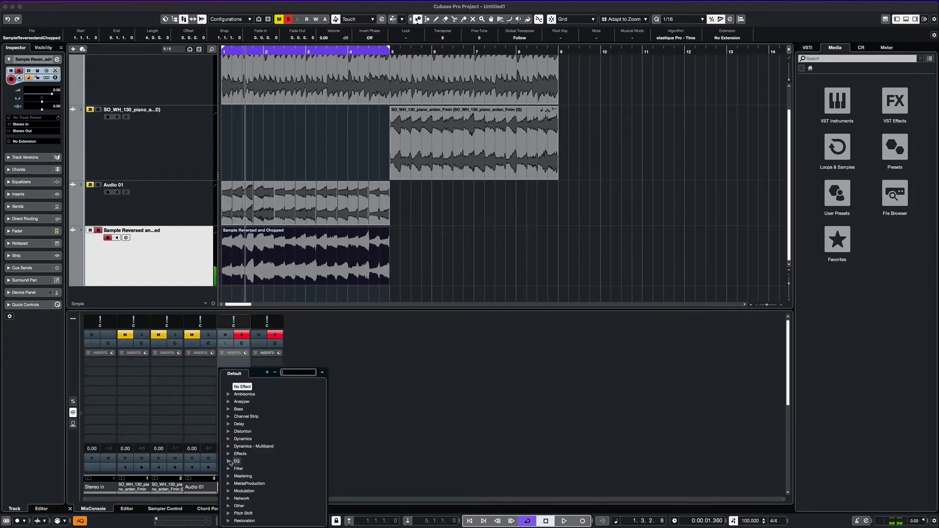
pyautogui.click(248, 477)
pyautogui.click(249, 450)
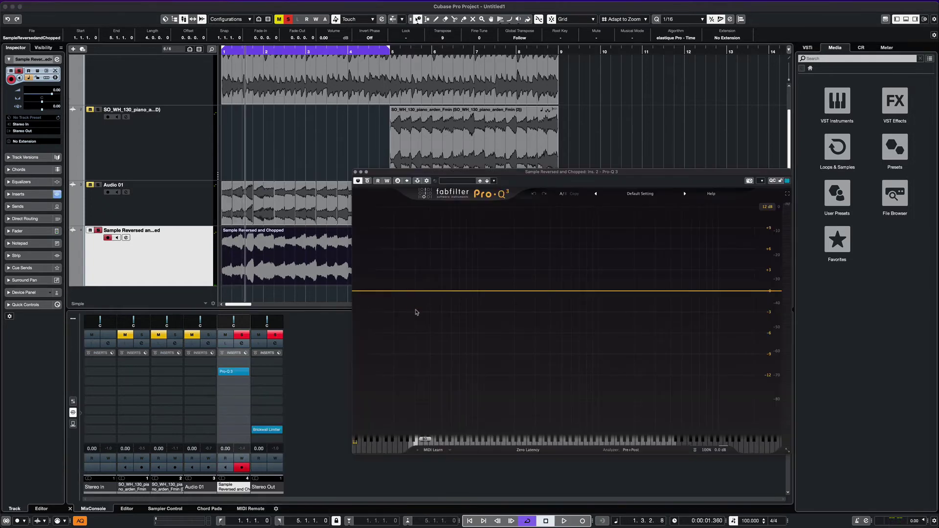
# Shape the EQ during playback with a low cut, a bell cut of about 3 dB near 1424 Hz, and a high cut near 15.3 kHz.
pyautogui.press('space')
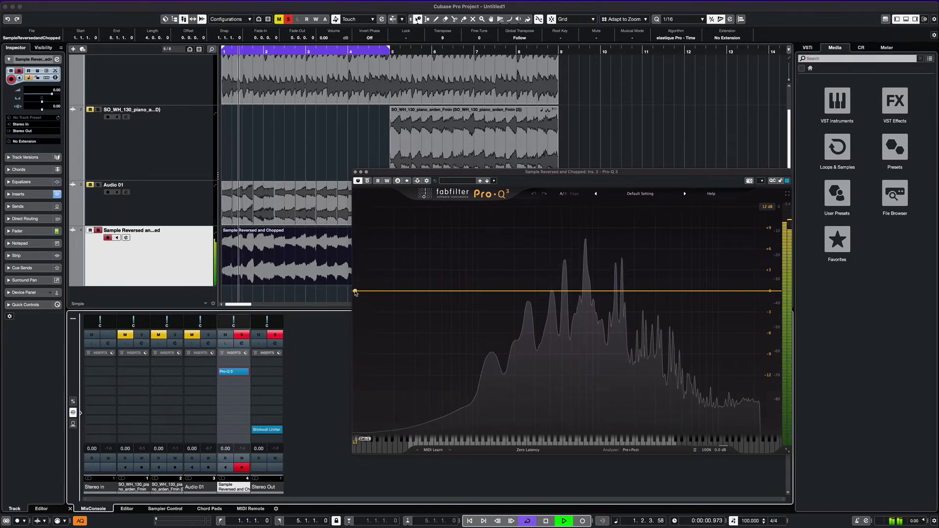
pyautogui.moveTo(353, 292); pyautogui.dragTo(498, 294)
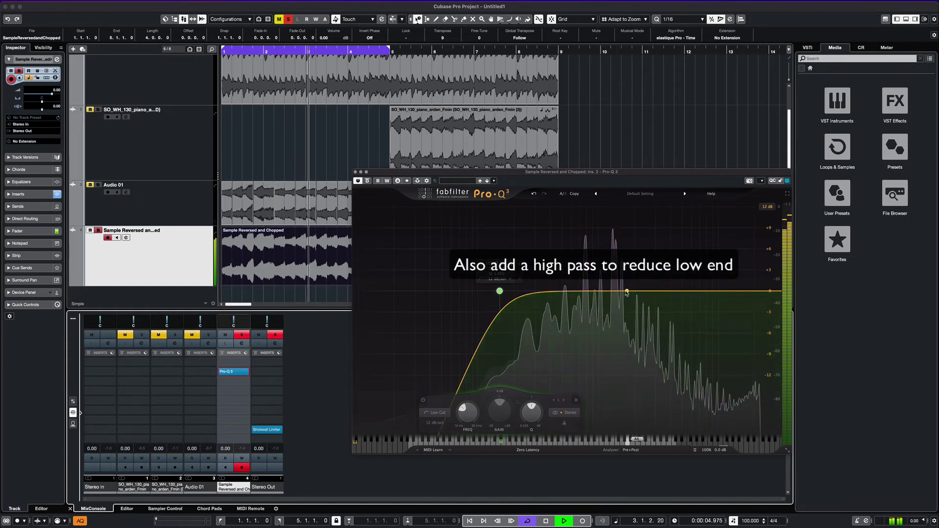
pyautogui.moveTo(617, 293); pyautogui.dragTo(615, 312)
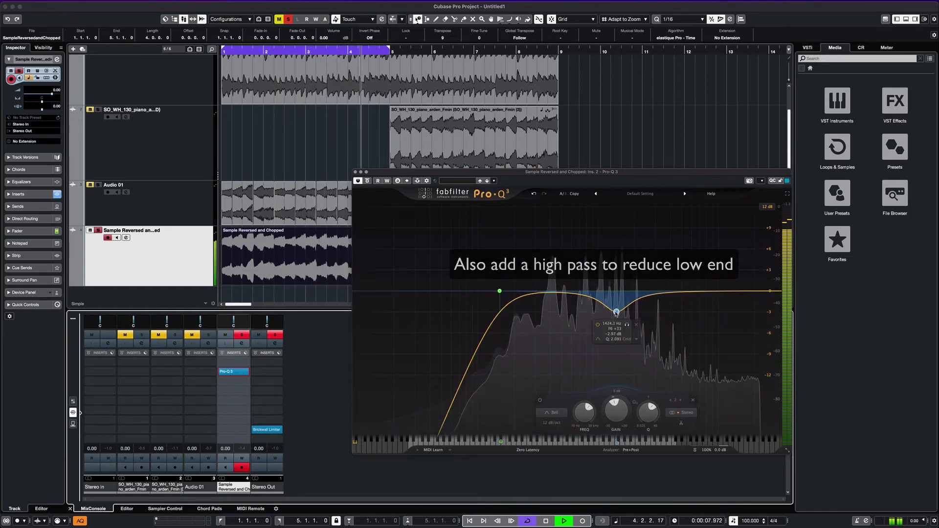
pyautogui.click(764, 291)
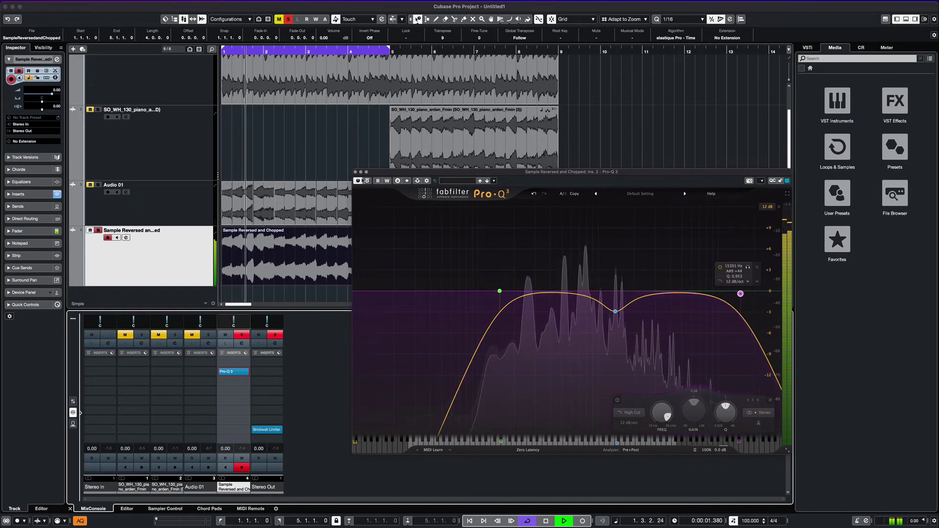
pyautogui.press('space')
pyautogui.click(356, 172)
# Insert the ValhallaVintageVerb reverb after the equalizer on the Sample Reversed and Chopped channel.
pyautogui.click(246, 382)
pyautogui.click(240, 140)
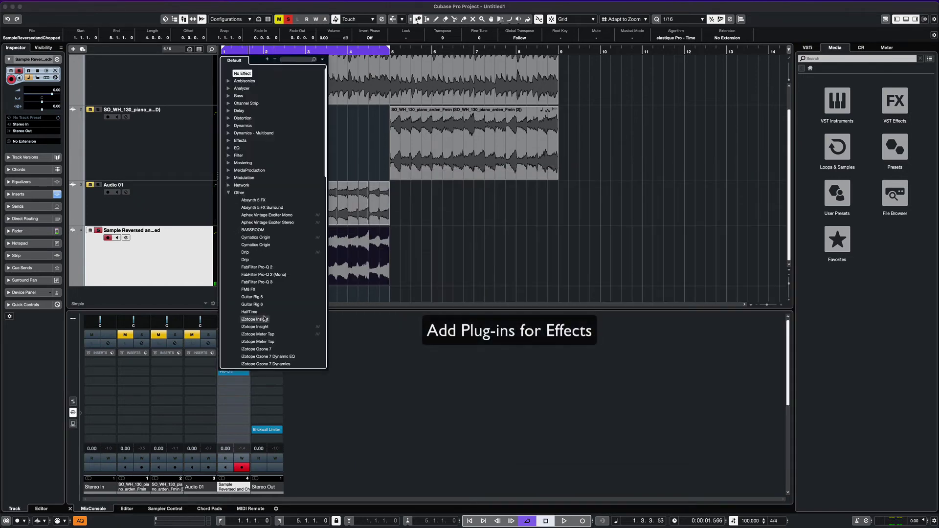
pyautogui.scroll(-10, 265, 313)
pyautogui.scroll(-5, 265, 319)
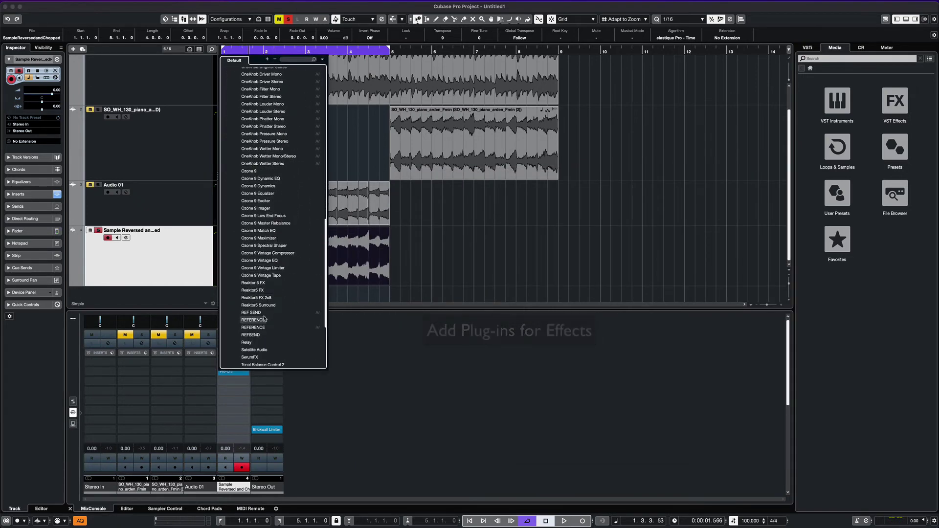
pyautogui.click(263, 326)
# Set the reverb mode to Dirty Hall and audition the looped clip with it.
pyautogui.click(390, 434)
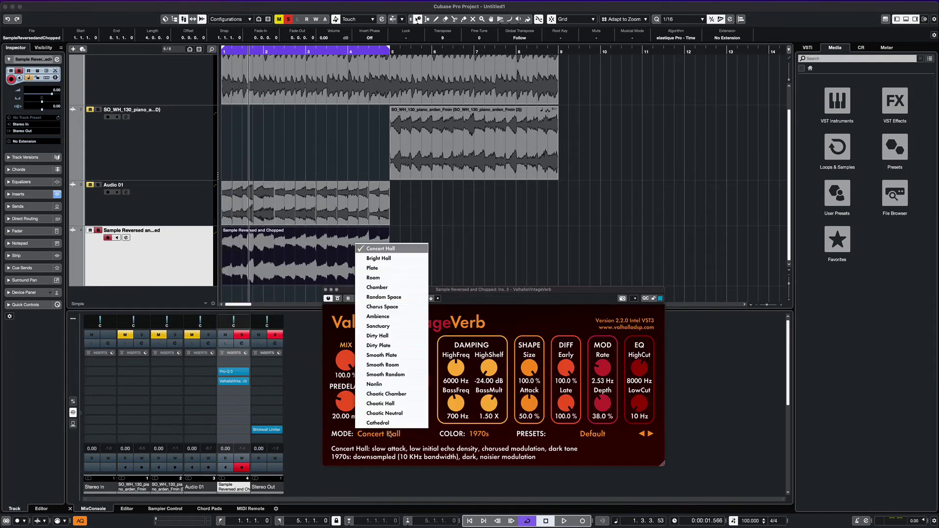
pyautogui.click(384, 337)
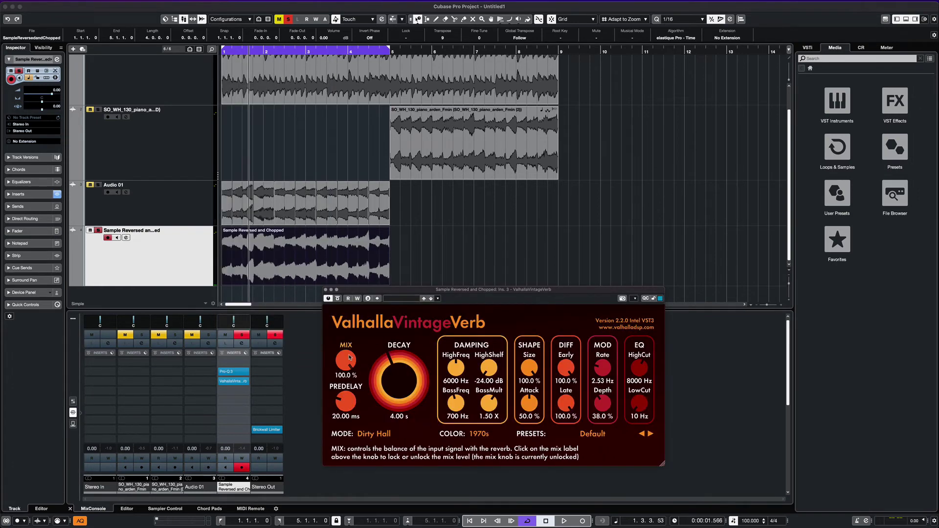
pyautogui.click(309, 360)
pyautogui.press('space')
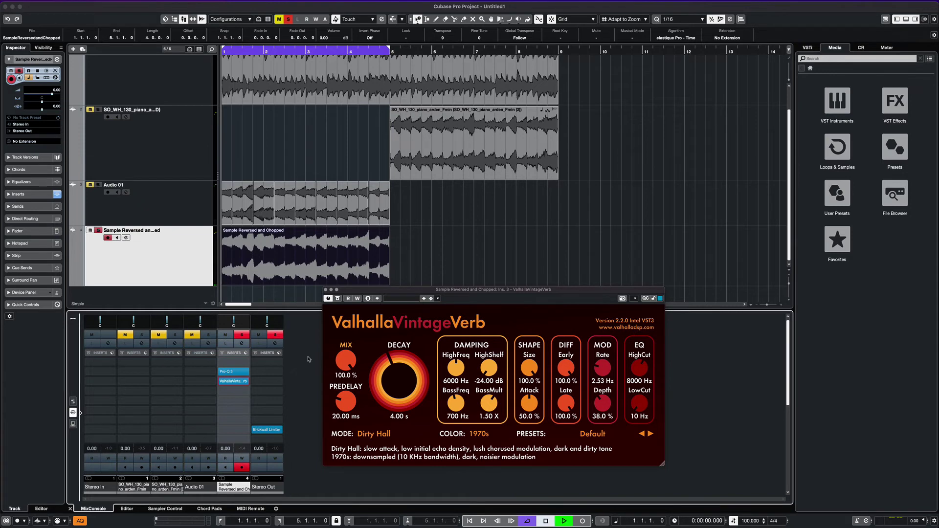
pyautogui.press('space')
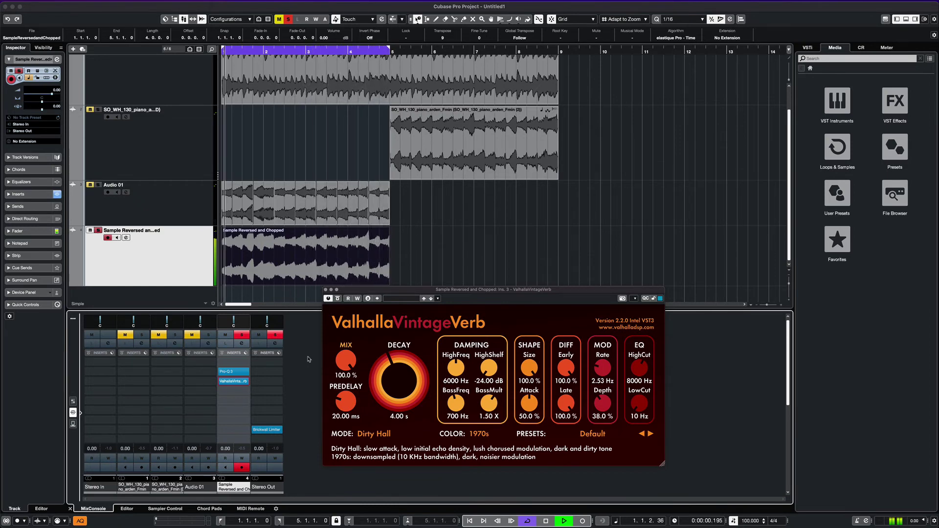
# Apply the Reverse process to the Sample Reversed and Chopped clip and play it through the reverb.
pyautogui.doubleClick(250, 276)
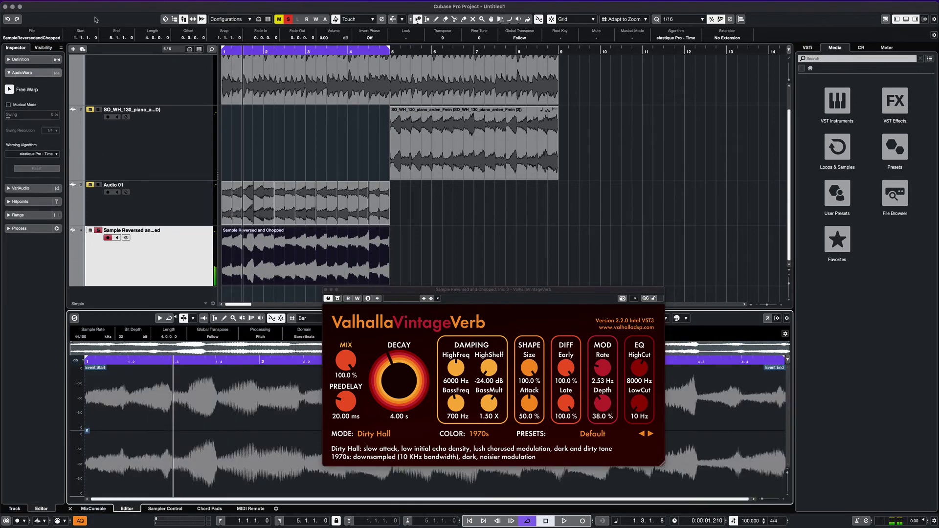
pyautogui.click(105, 1)
pyautogui.moveTo(109, 53)
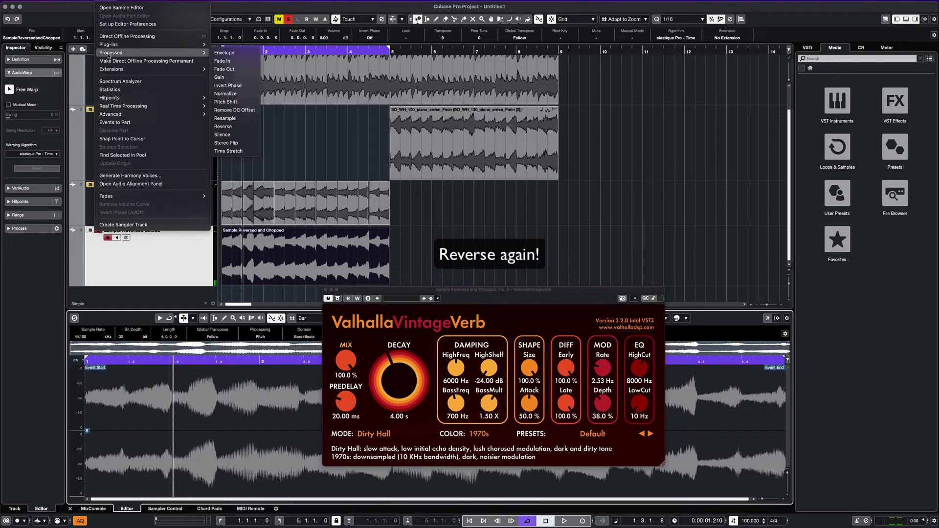
pyautogui.click(232, 128)
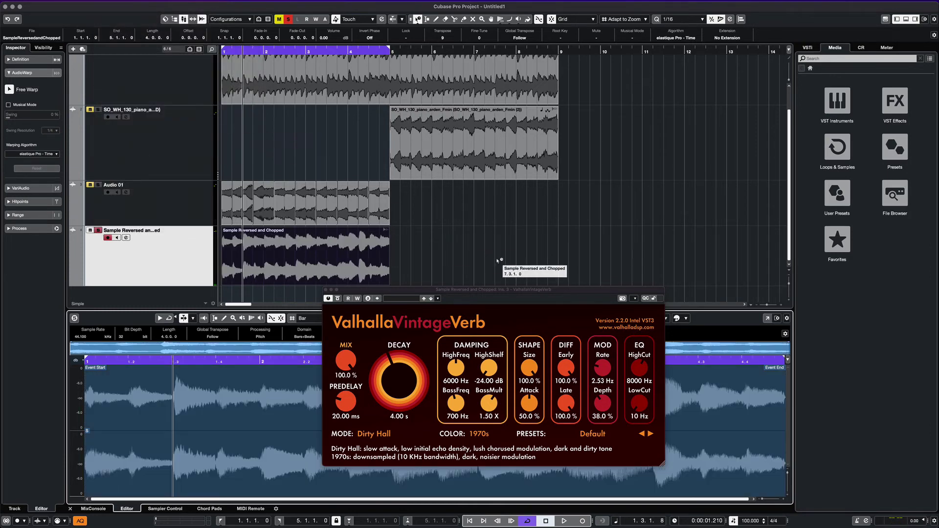
pyautogui.press('space')
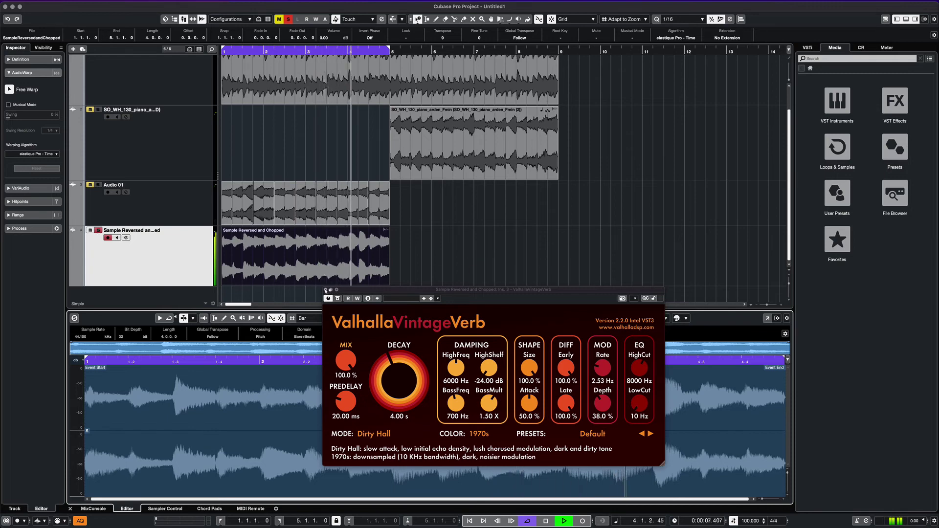
# Close the reverb window, stop playback, and solo the original piano loop's track.
pyautogui.click(325, 290)
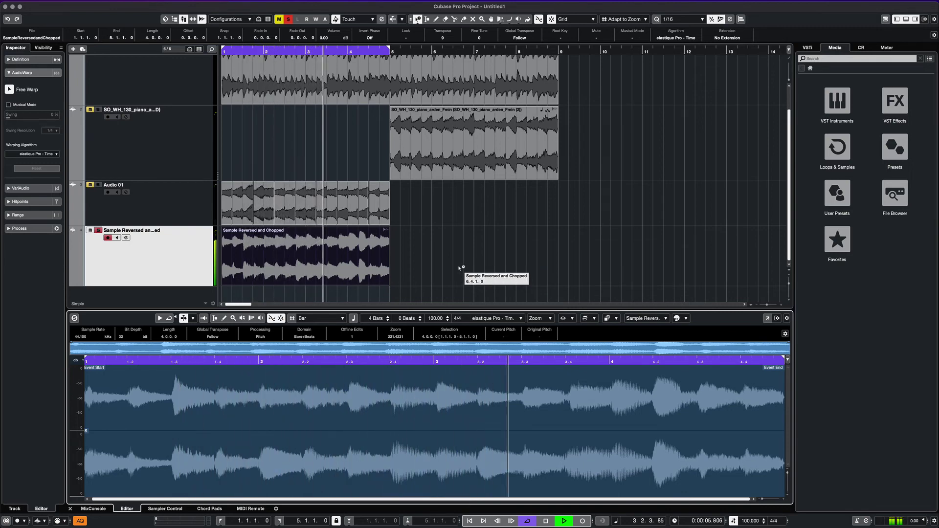
pyautogui.press('space')
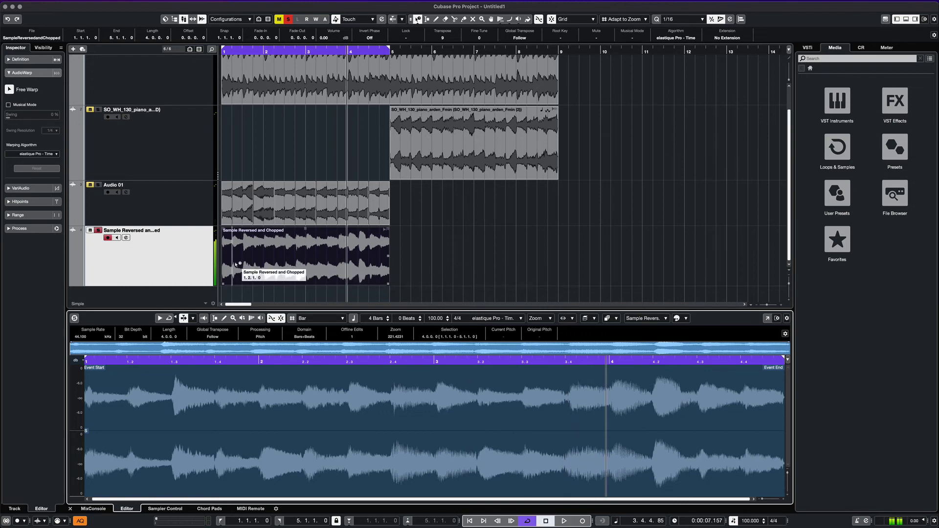
pyautogui.scroll(2, 161, 260)
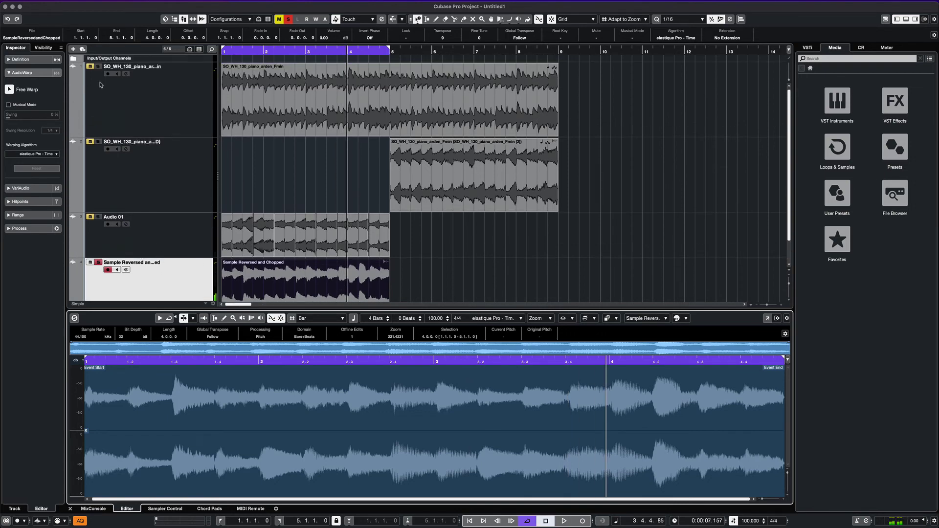
pyautogui.click(98, 67)
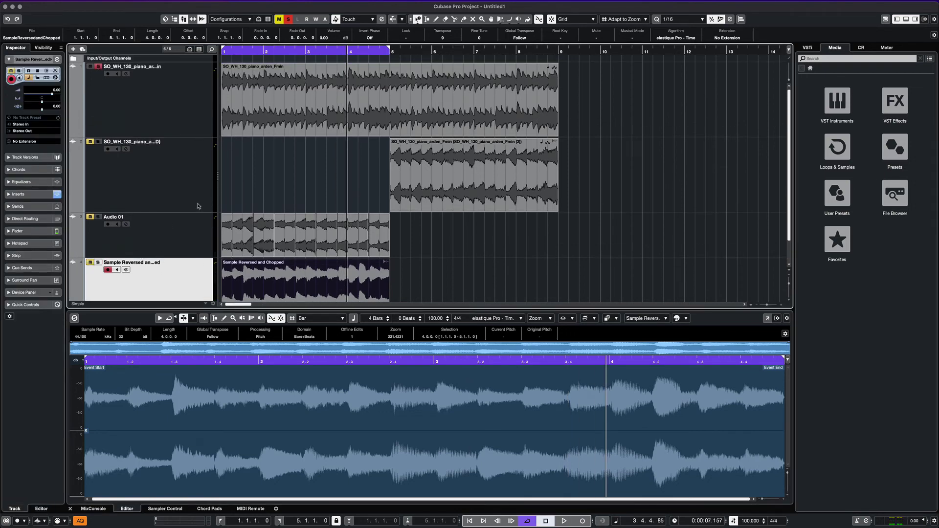
pyautogui.click(185, 107)
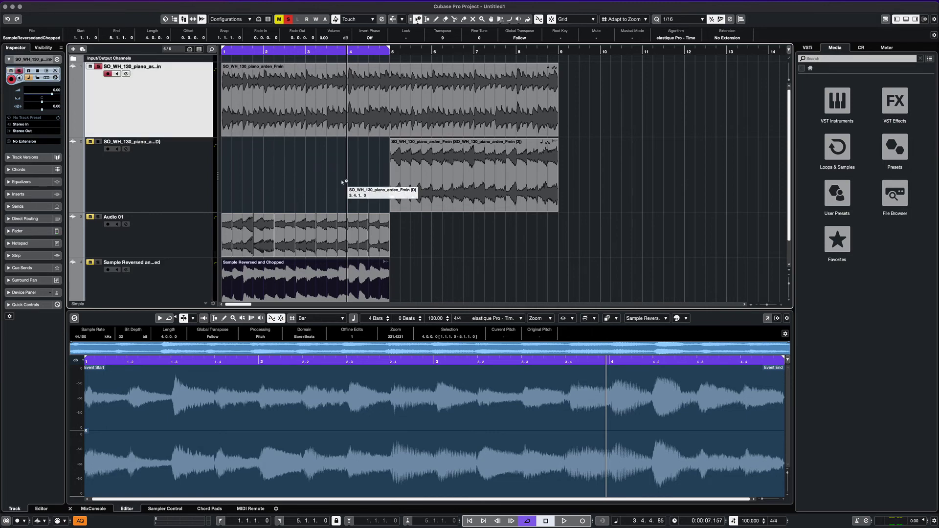
# Set the project tempo to 130 BPM and play the original piano loop from the start.
pyautogui.scroll(3, 343, 182)
pyautogui.scroll(-2, 343, 182)
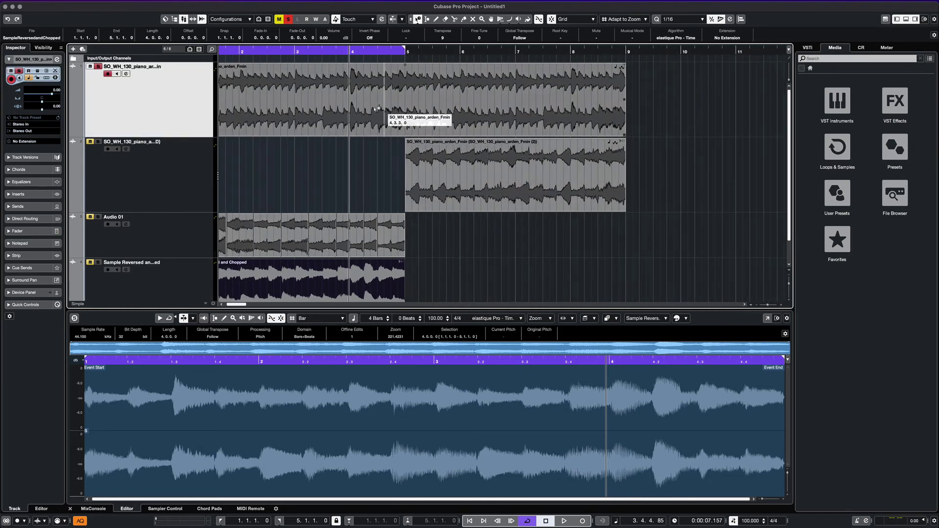
pyautogui.hscroll(-2, 325, 110)
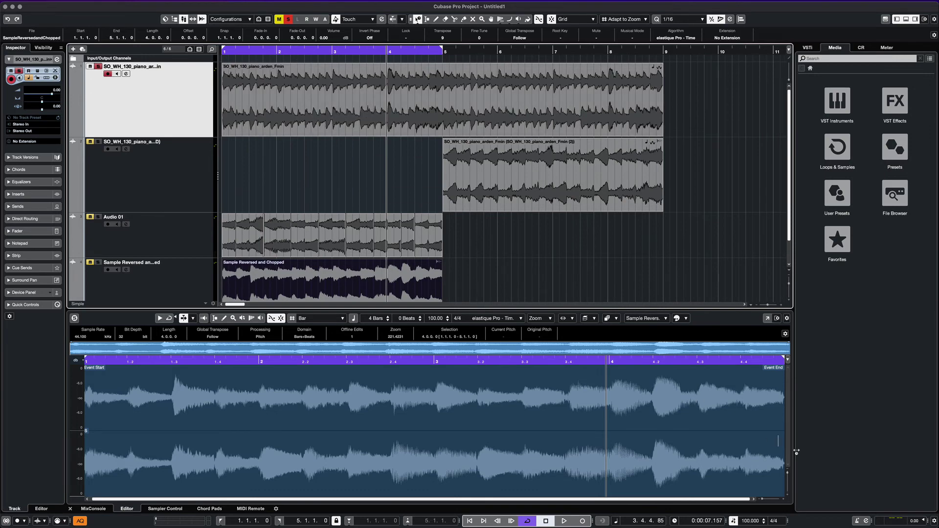
pyautogui.doubleClick(751, 521)
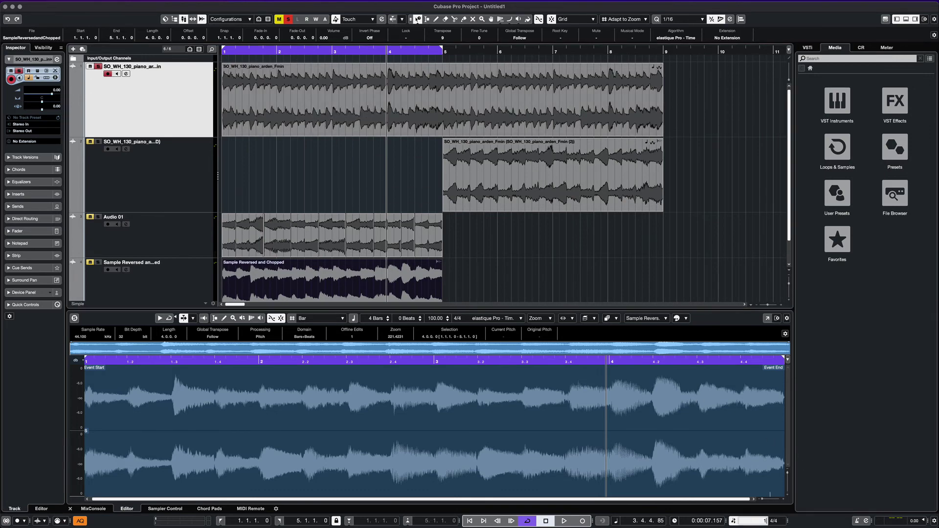
pyautogui.press('Return')
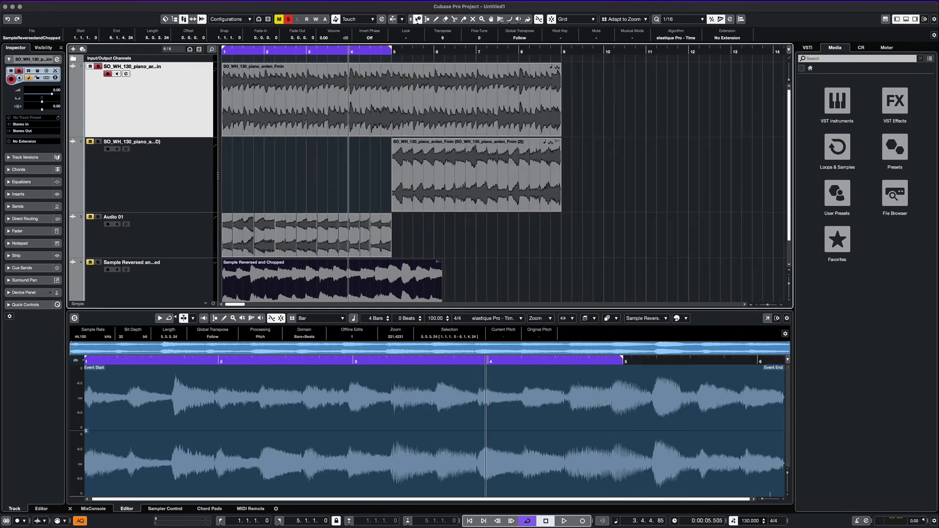
pyautogui.press('Home')
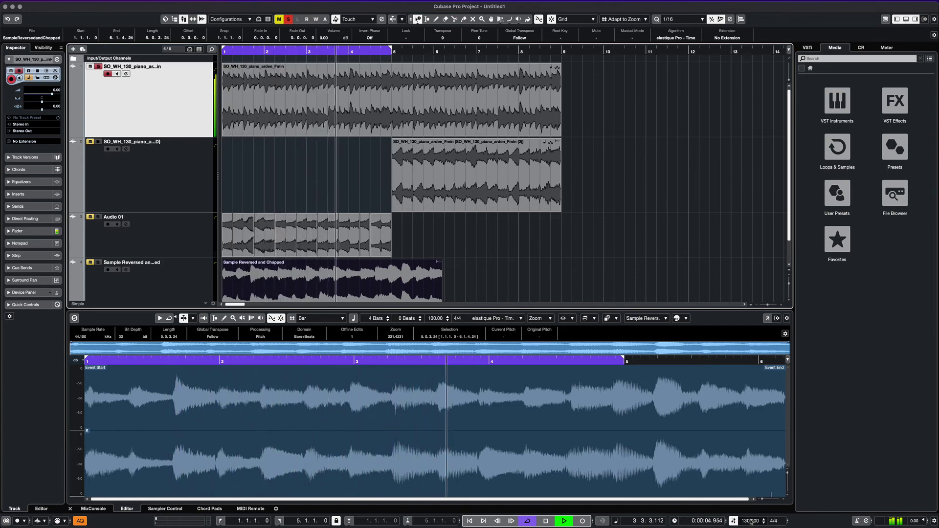
pyautogui.press('space')
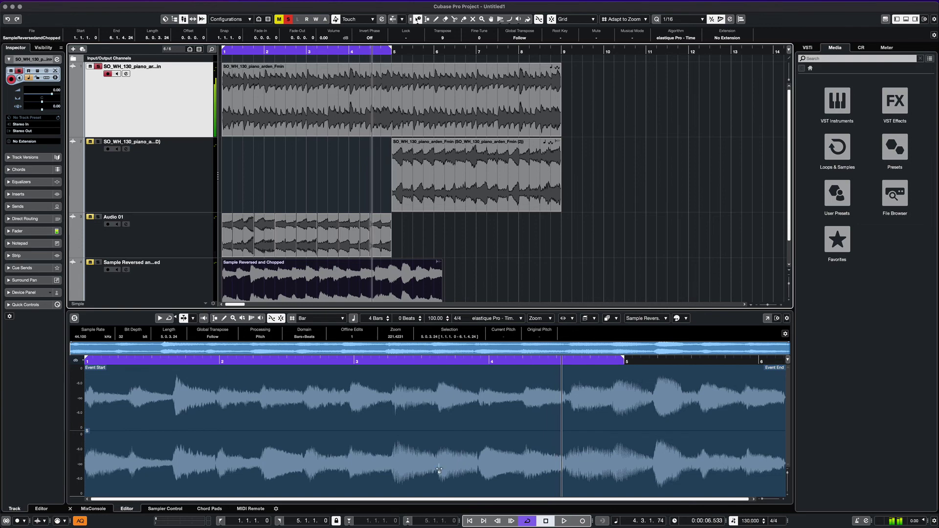
# Solo only the Sample Reversed and Chopped track, taking solo off the original loop, and audition it at the project tempo.
pyautogui.click(184, 283)
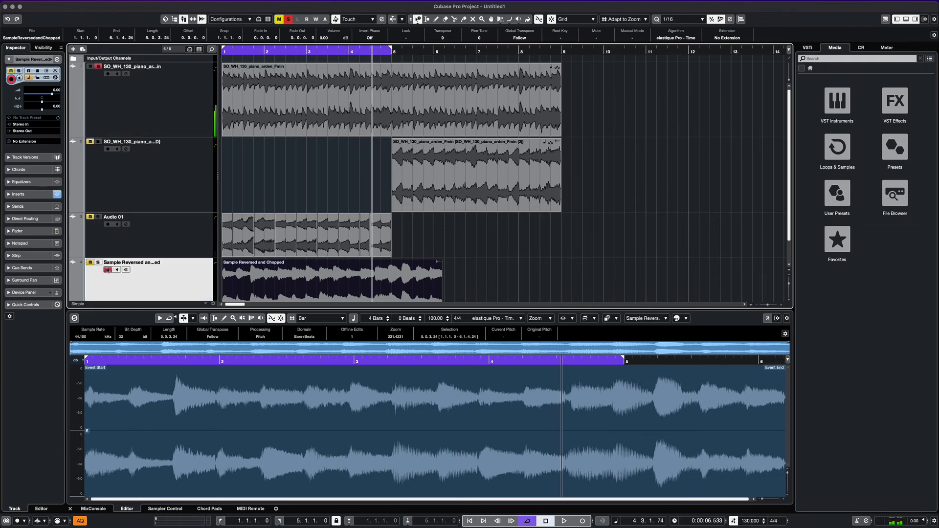
pyautogui.scroll(-2, 204, 228)
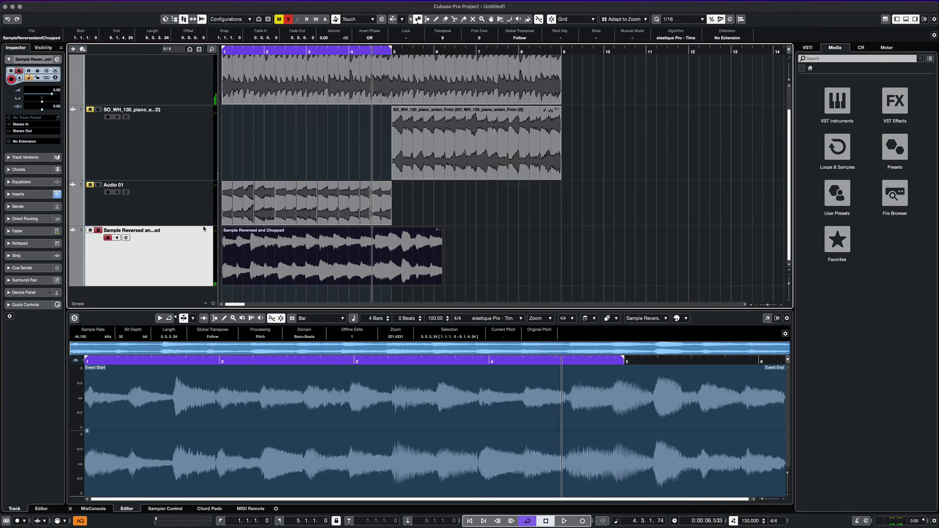
pyautogui.scroll(2, 159, 180)
pyautogui.click(91, 58)
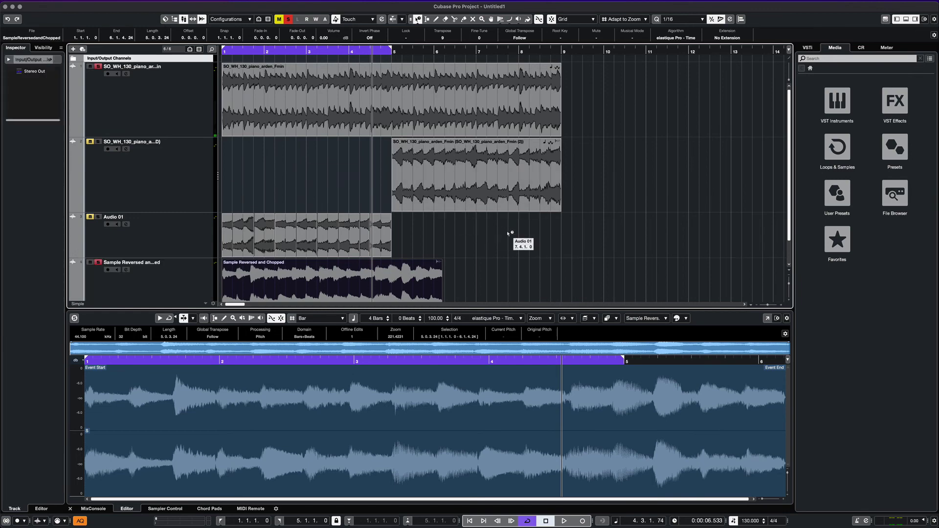
pyautogui.press('space')
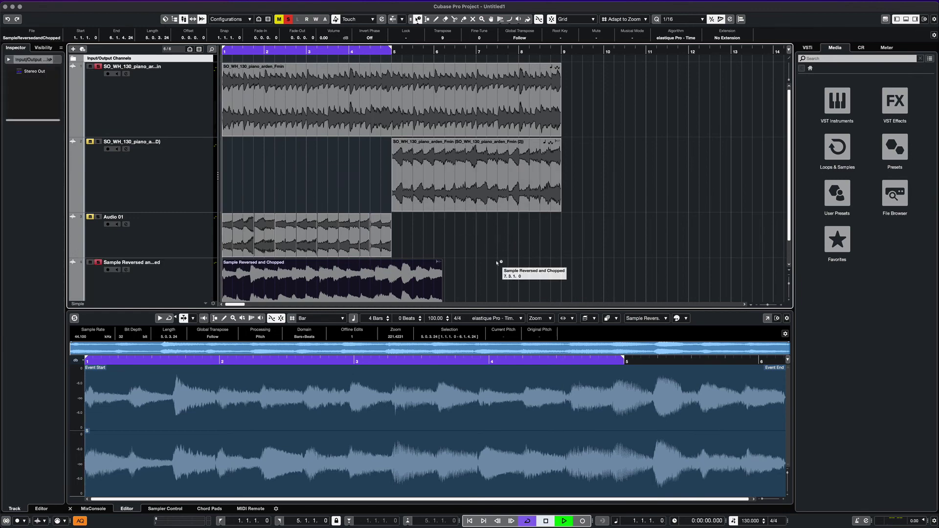
pyautogui.press('space')
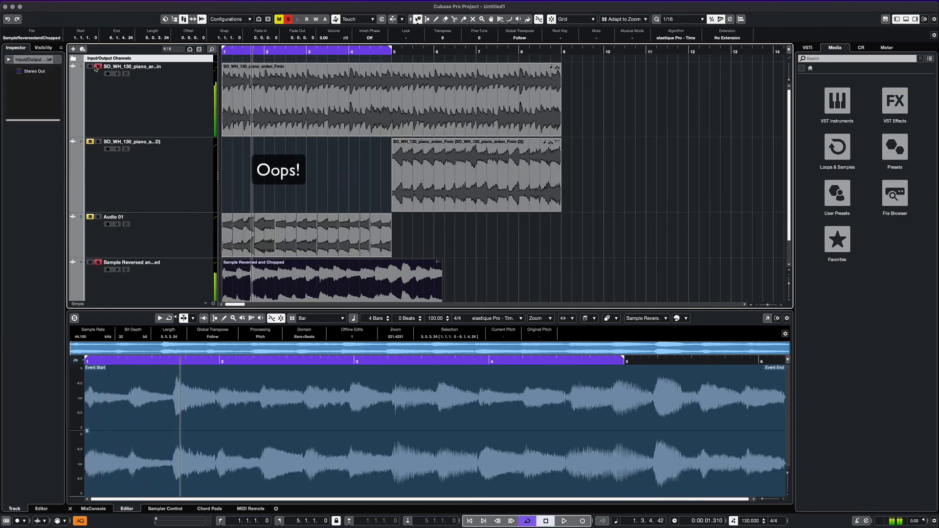
pyautogui.press('space')
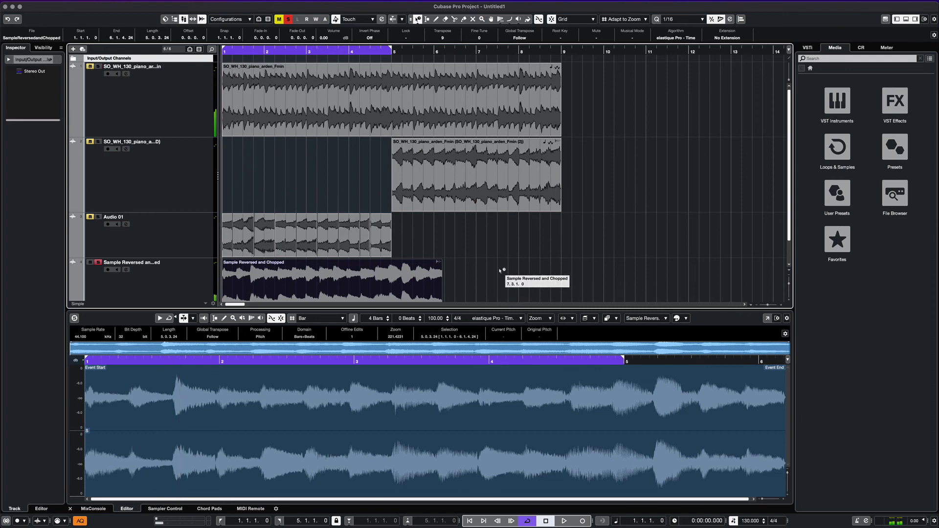
pyautogui.press('space')
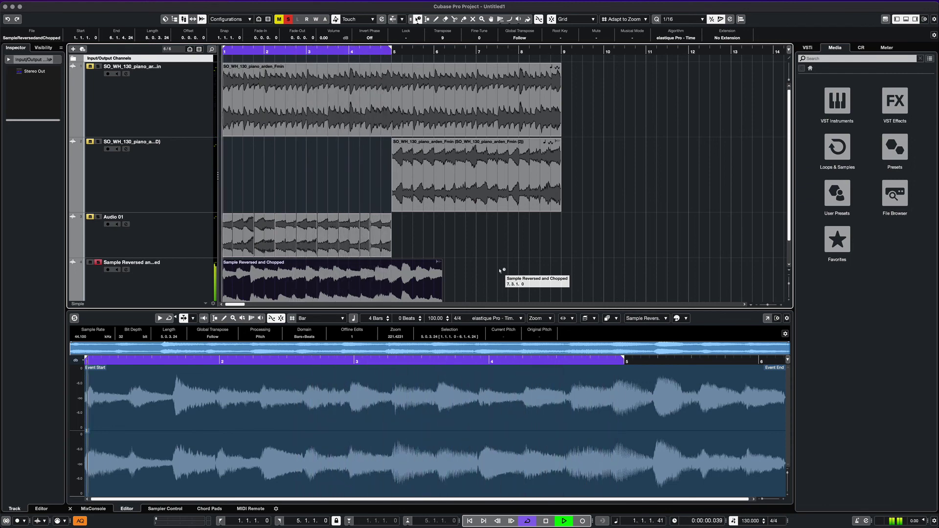
pyautogui.press('space')
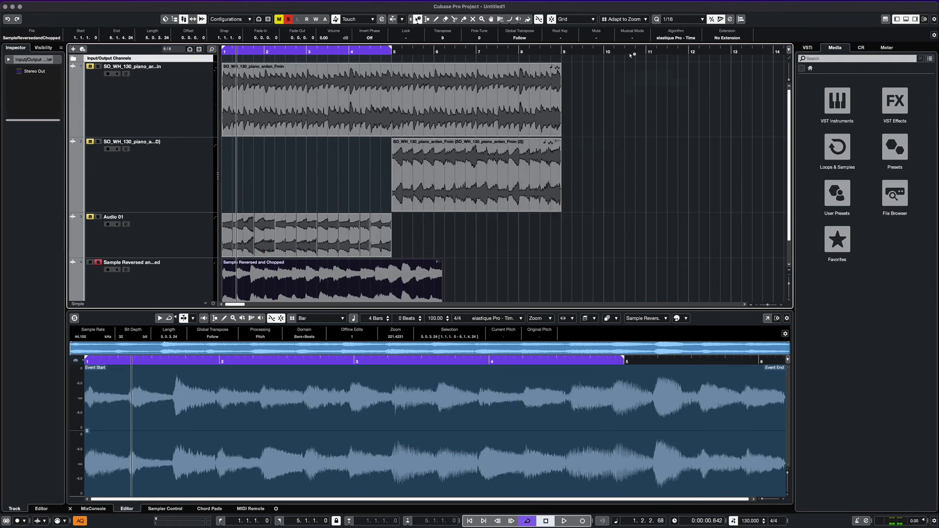
# Set the Sample Reversed and Chopped clip to Musical Mode and audition it in the four-bar loop.
pyautogui.click(634, 40)
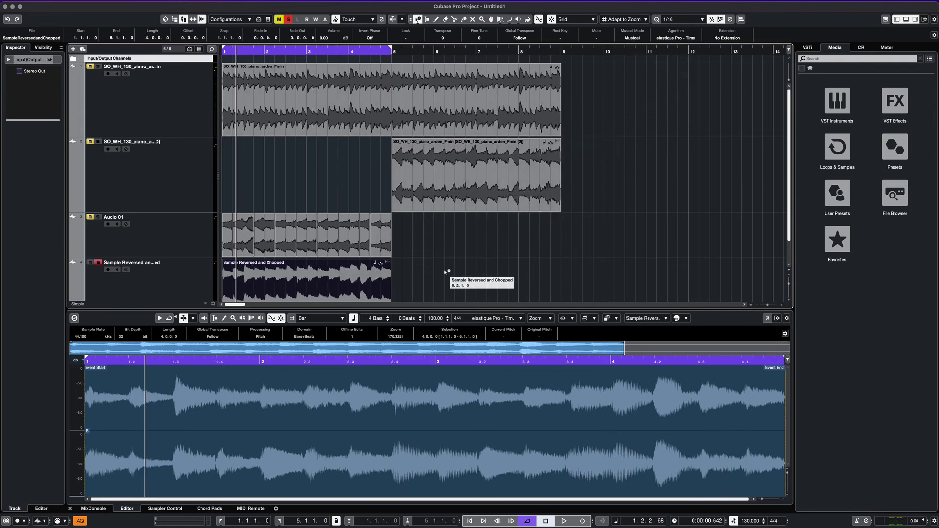
pyautogui.press('space')
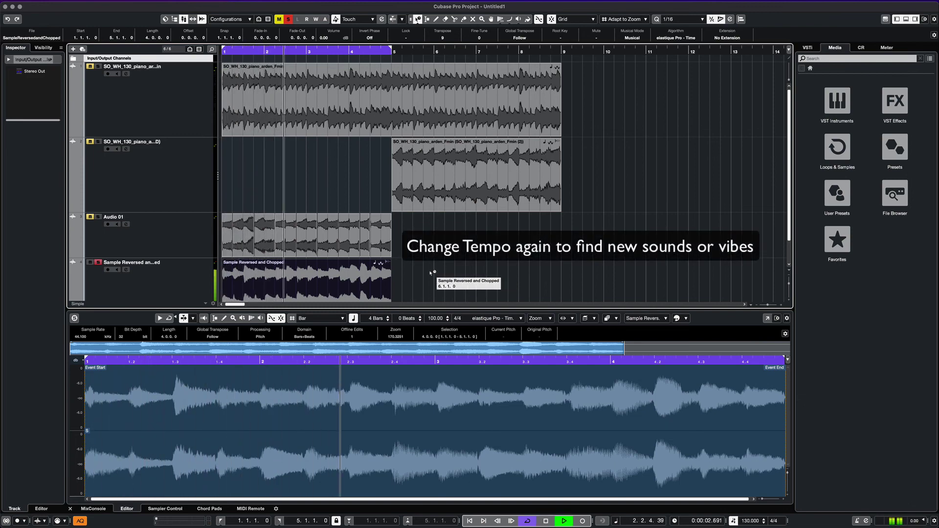
pyautogui.scroll(-2, 430, 273)
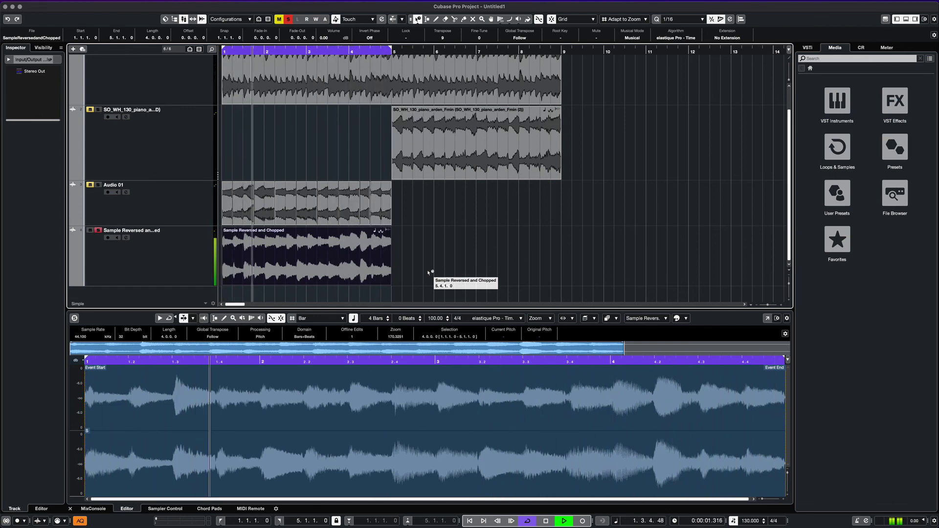
pyautogui.press('space')
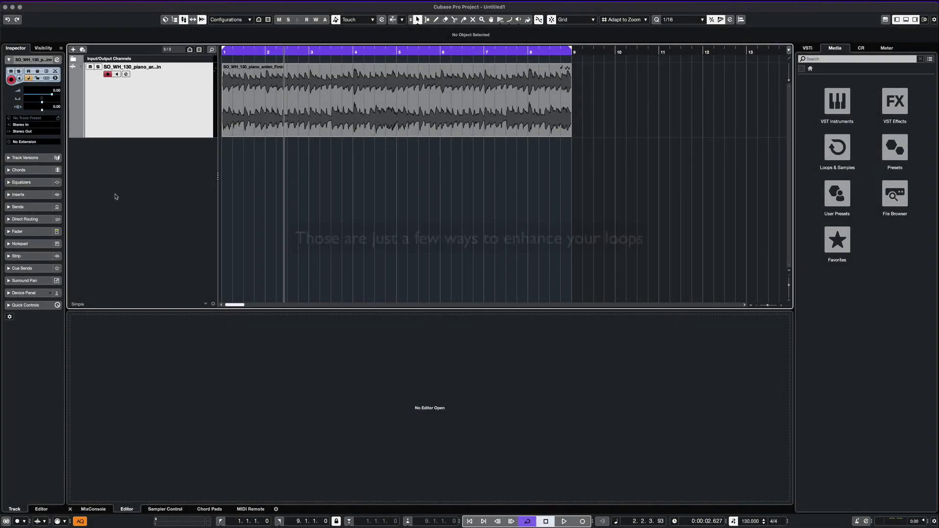
# Add one Sampler track below the original piano loop, entering Piano as its name.
pyautogui.rightClick(117, 196)
pyautogui.click(144, 228)
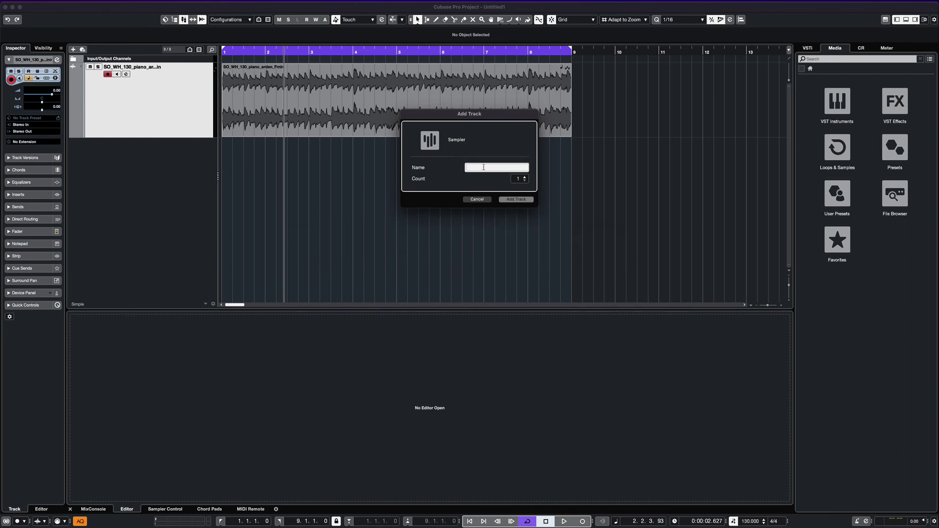
pyautogui.write('Piano S')
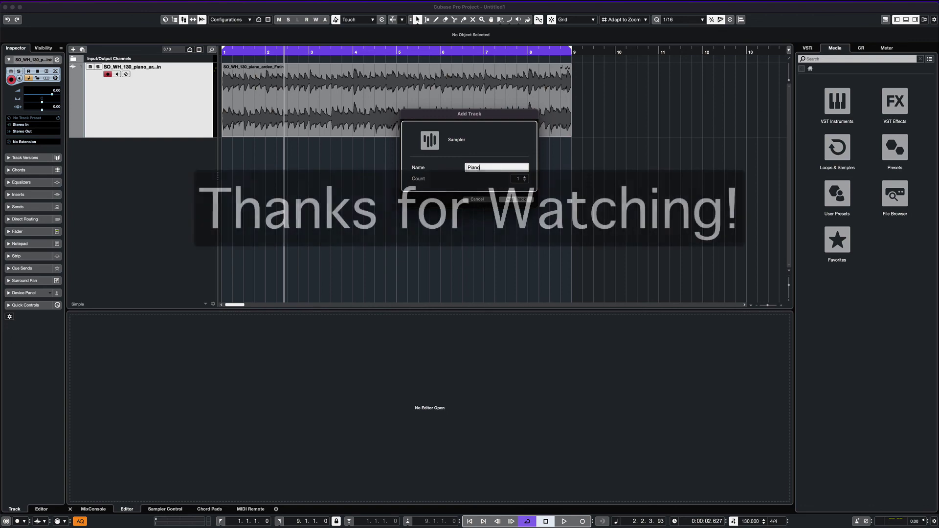